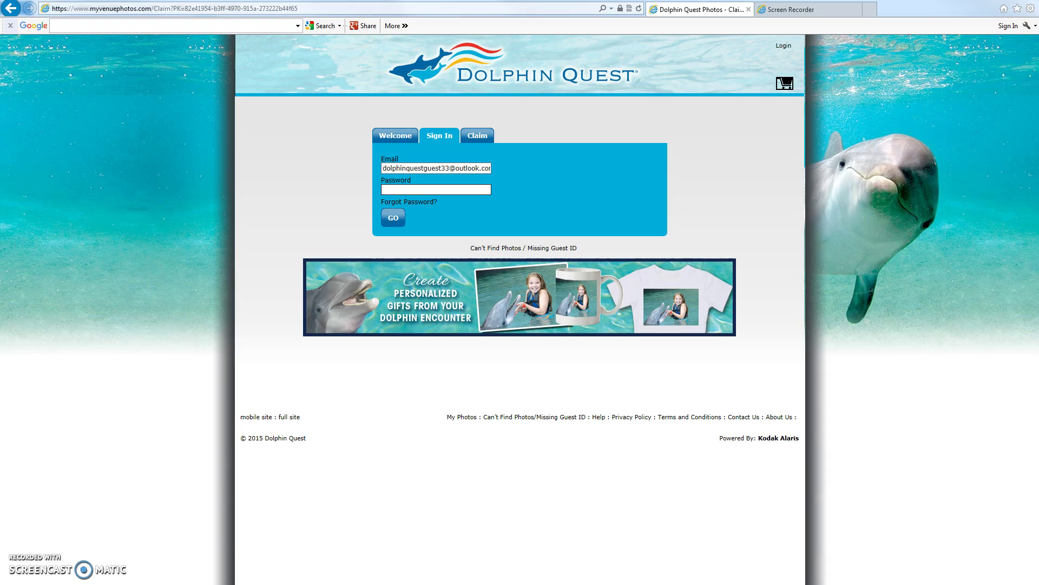
Step: Enter the account password in the Sign In form's Password field
click(436, 189)
text(••••••)
Step: Sign in and view the My Account page with customer details and empty order history
click(396, 220)
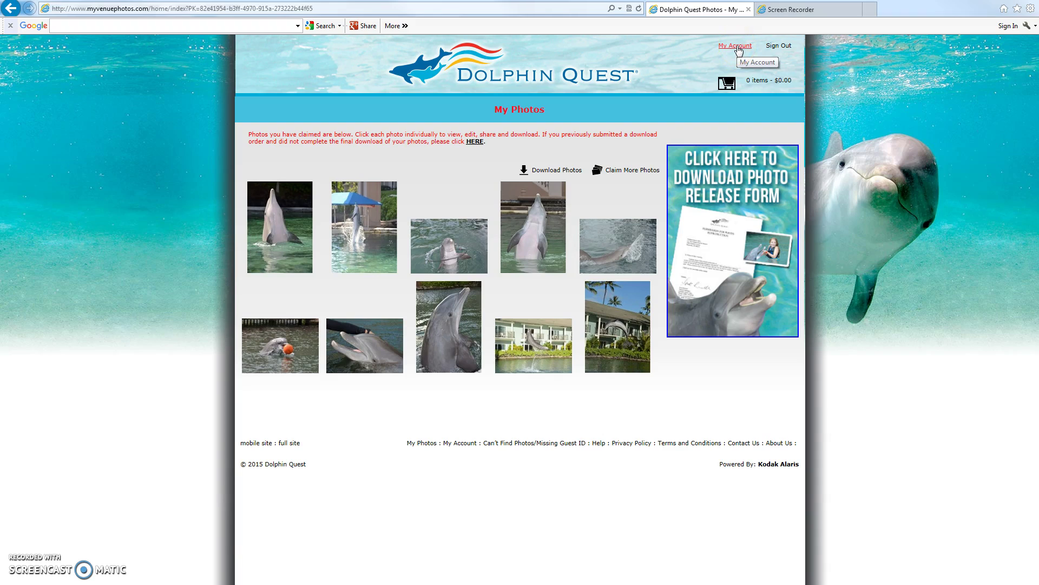
click(738, 48)
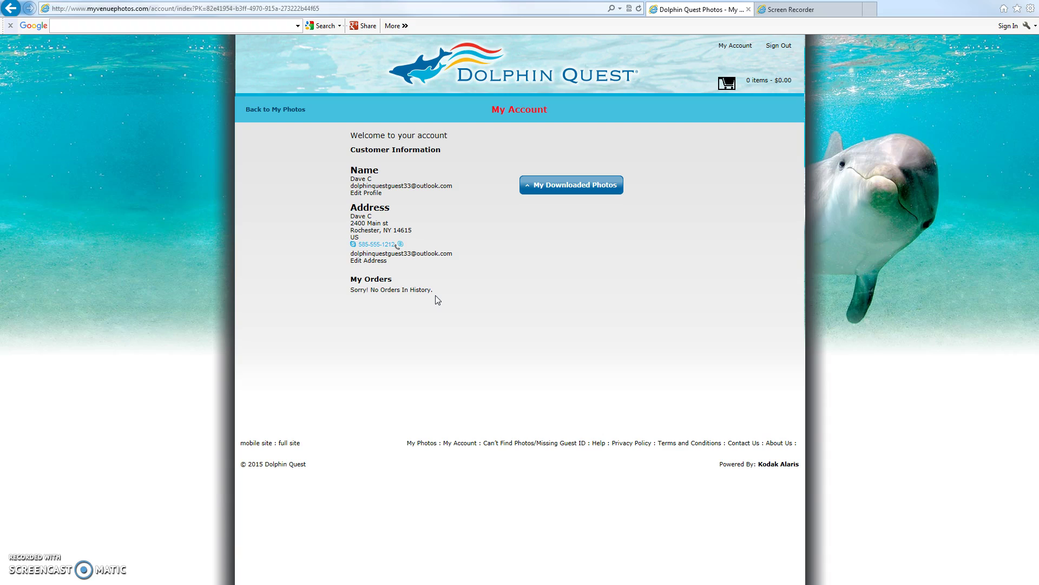
click(437, 284)
click(265, 319)
click(362, 194)
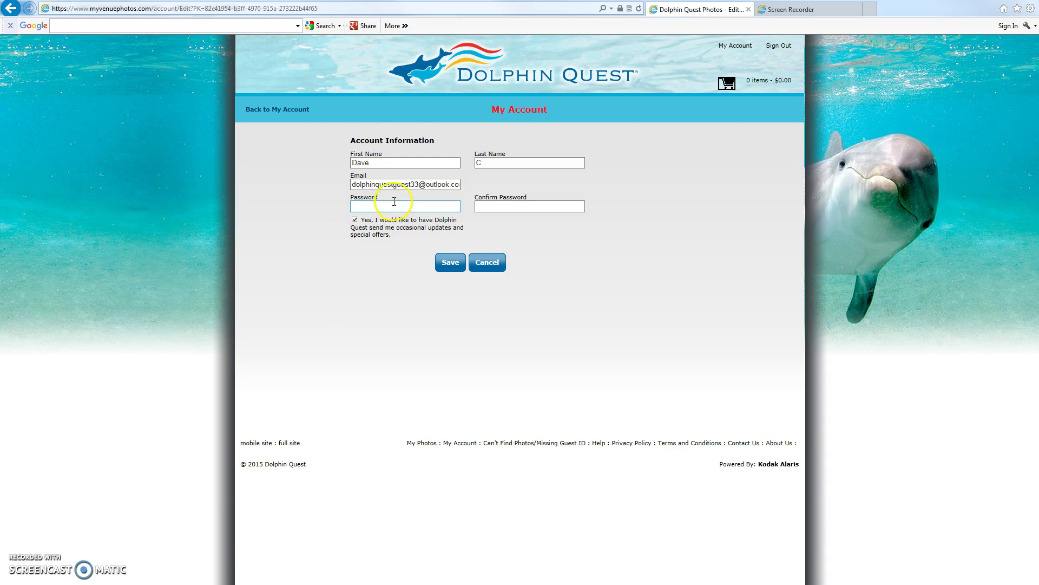
click(382, 185)
click(462, 263)
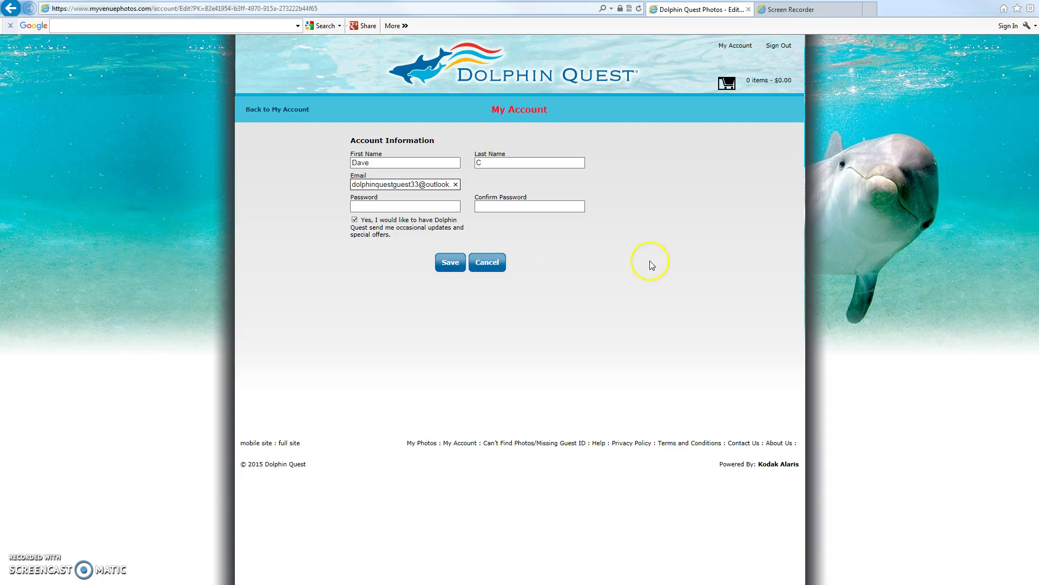
click(366, 201)
click(382, 184)
click(504, 206)
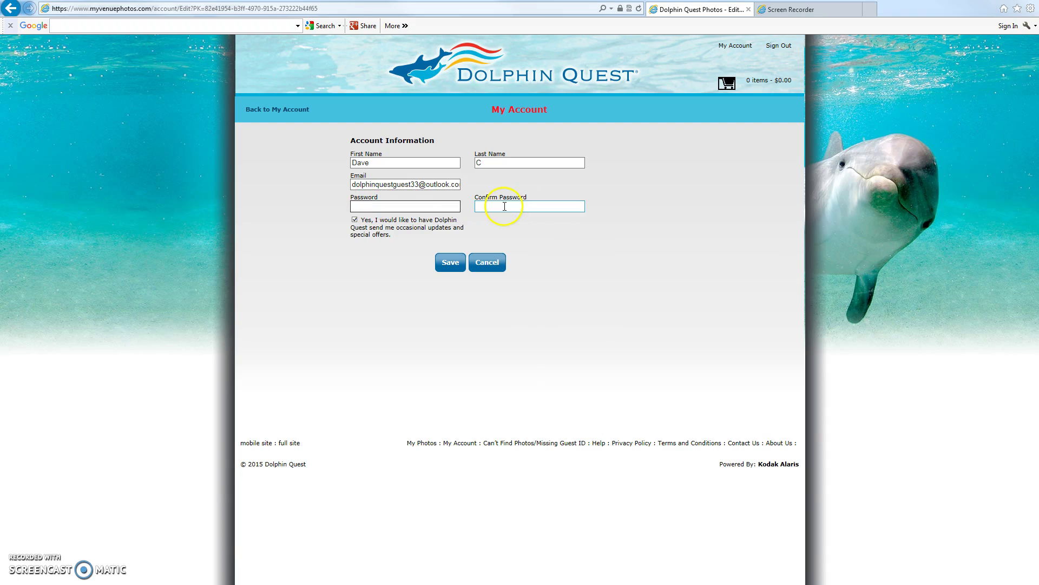
key(shift+Tab)
click(493, 262)
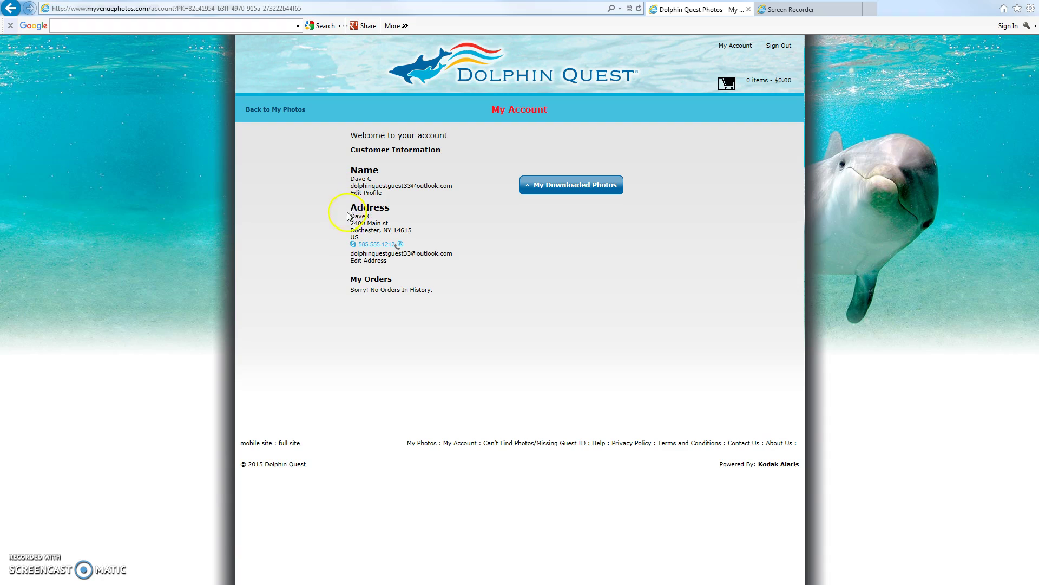
click(368, 250)
click(544, 295)
click(376, 261)
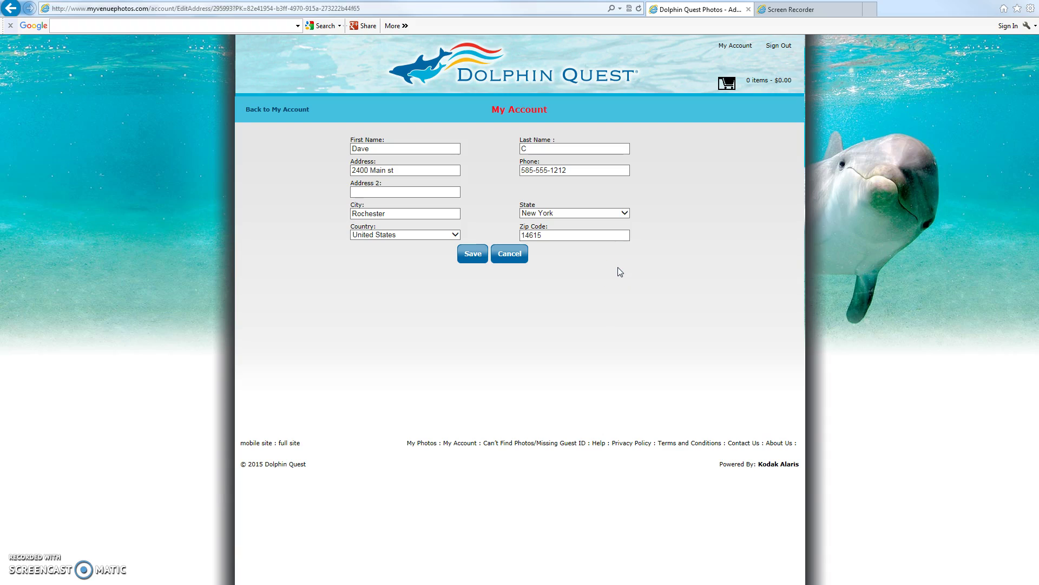
click(559, 306)
click(472, 258)
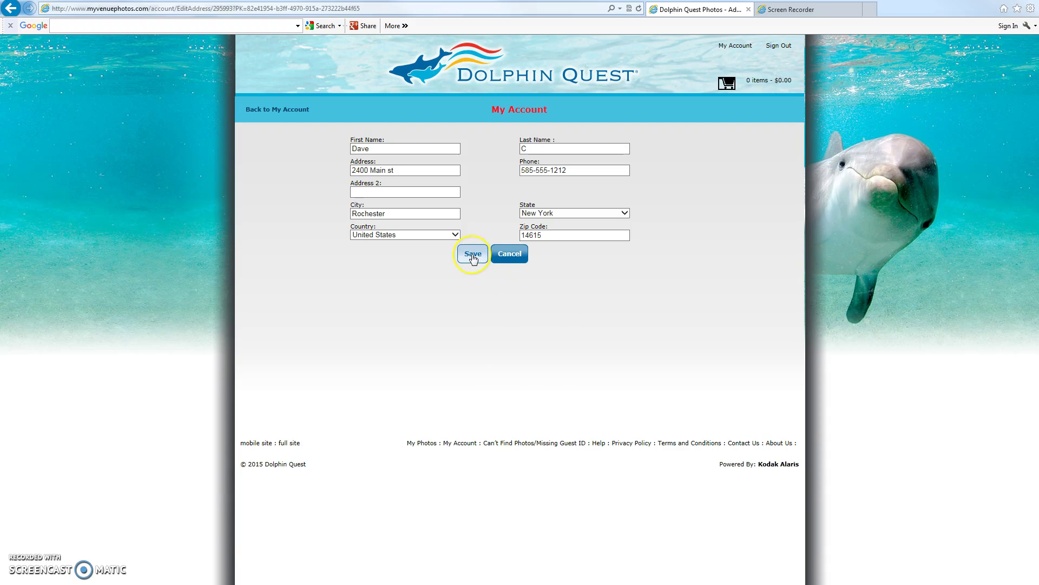
click(500, 256)
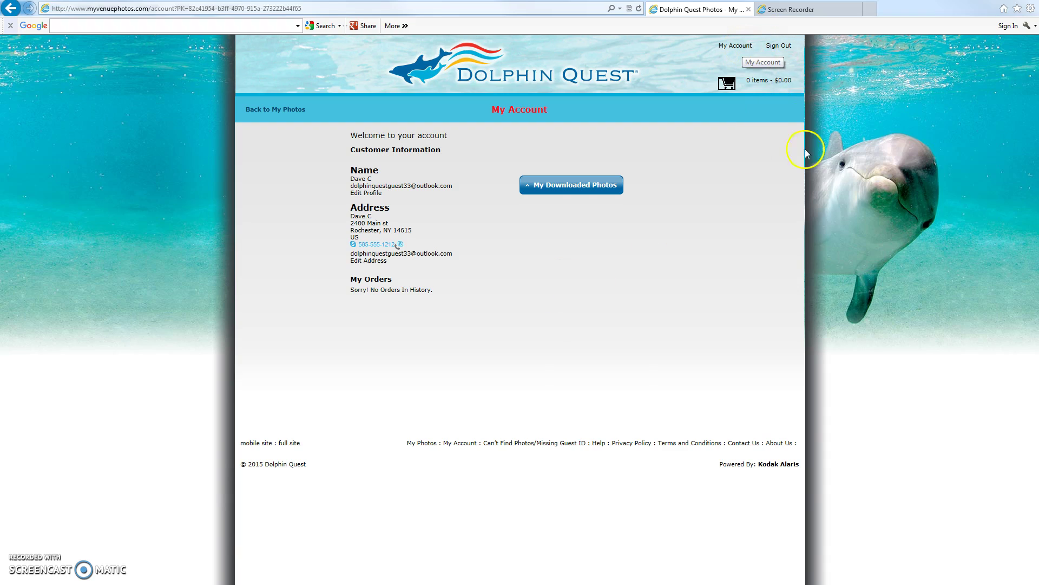
Step: From My Downloaded Photos, download all photos as one 22.0 MB zip and save it
click(581, 190)
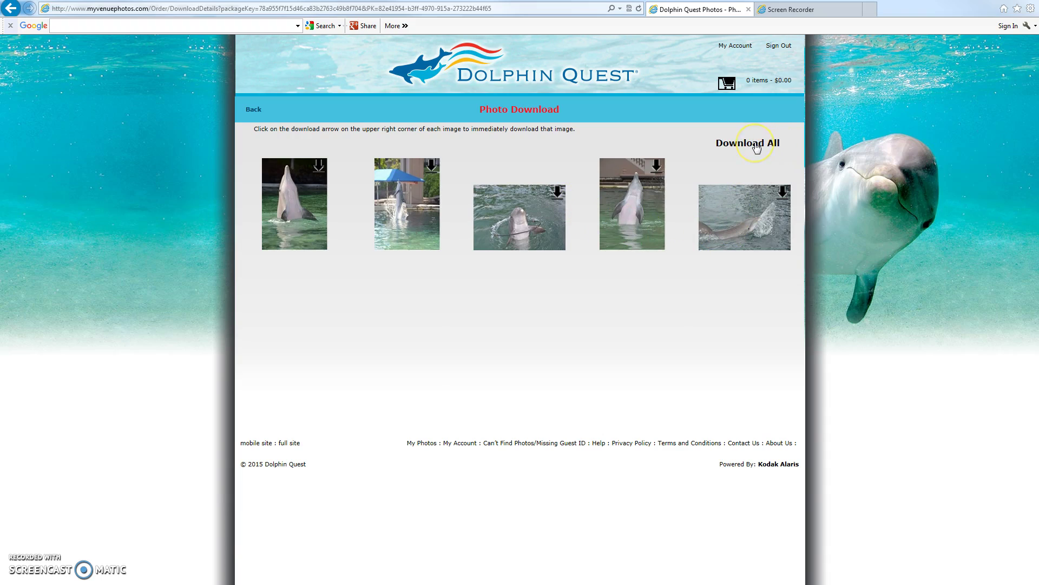
click(757, 147)
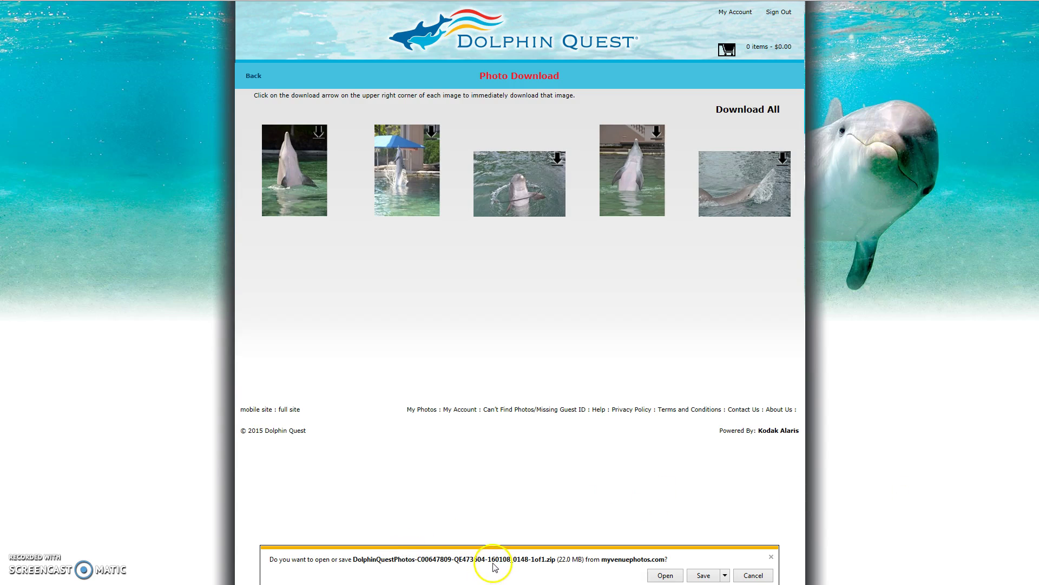
click(704, 575)
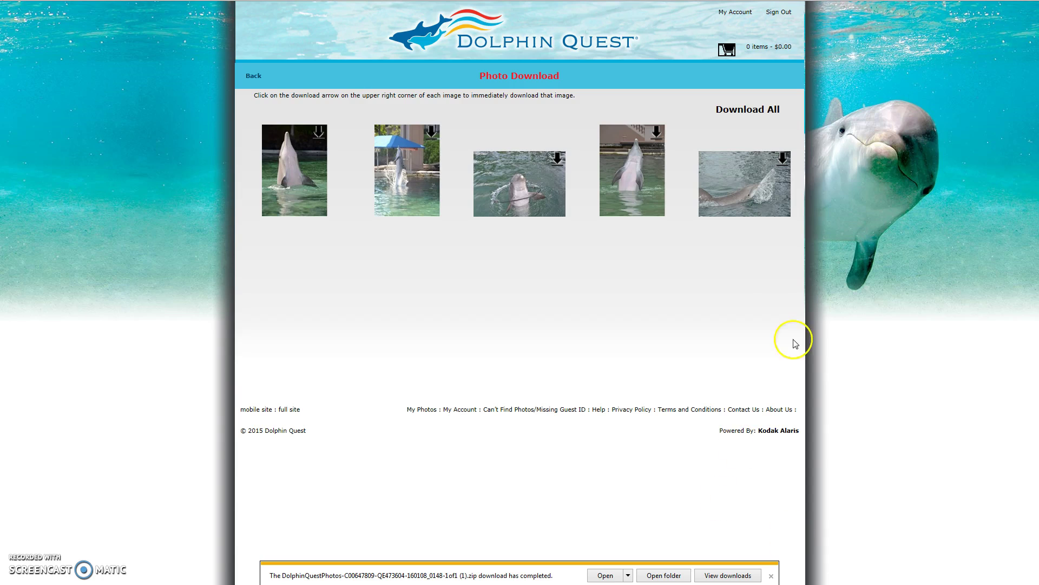
mouse_move(726, 2)
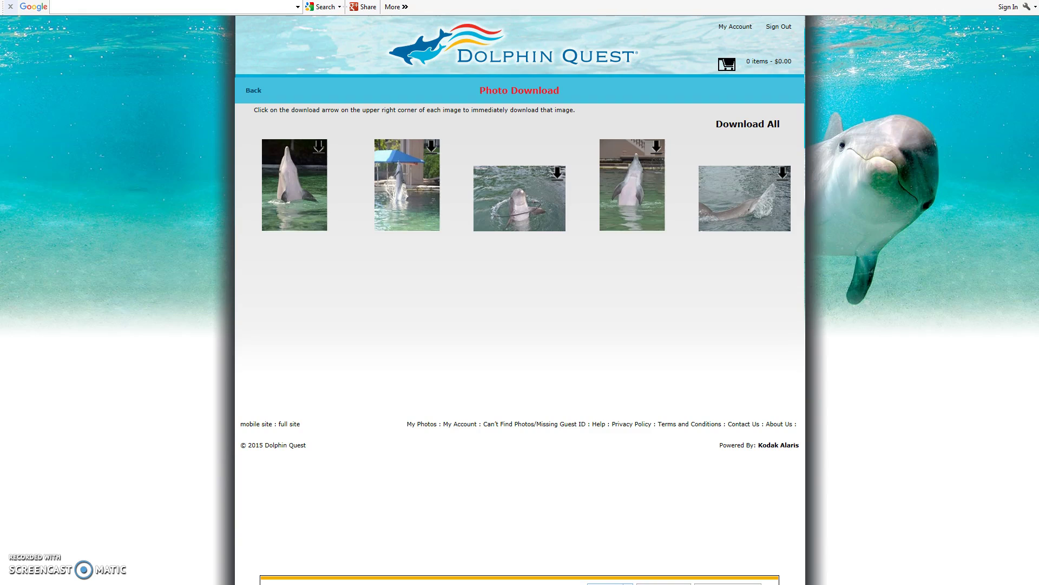
Step: Extract the zip's ten JPEG photos and sales agreement into the suggested Downloads folder
click(610, 583)
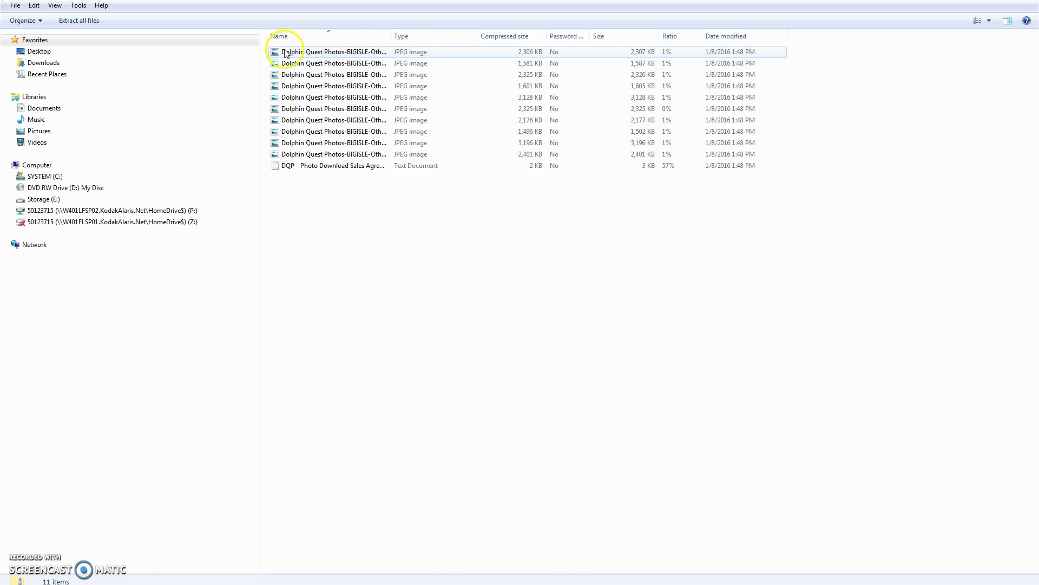
click(85, 22)
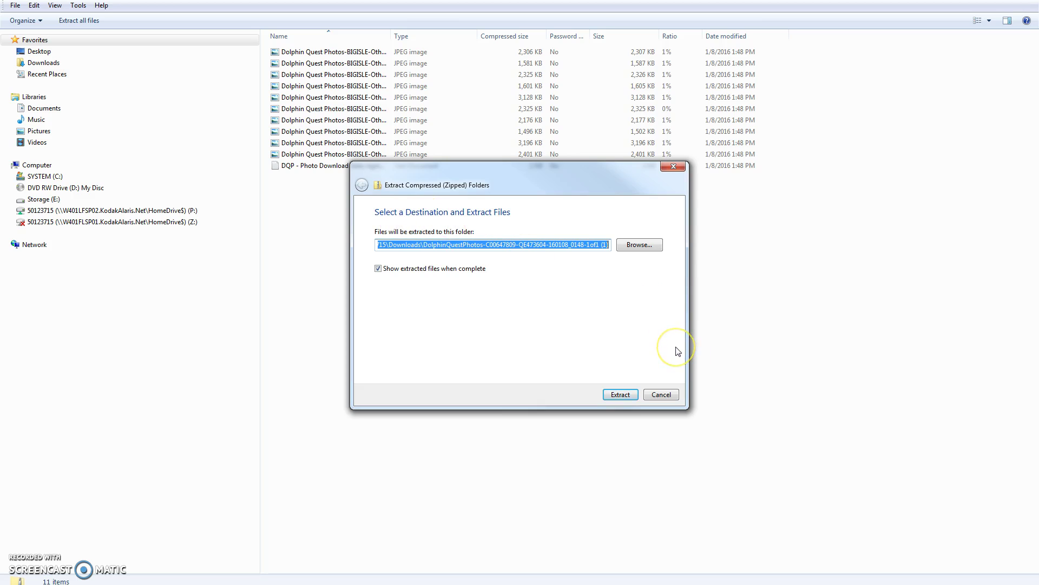
click(621, 392)
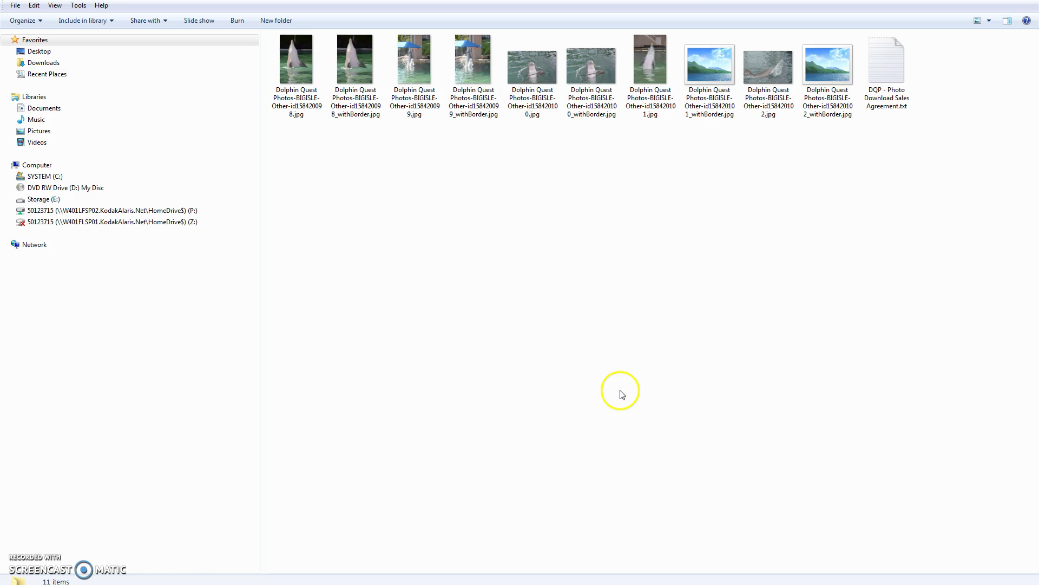
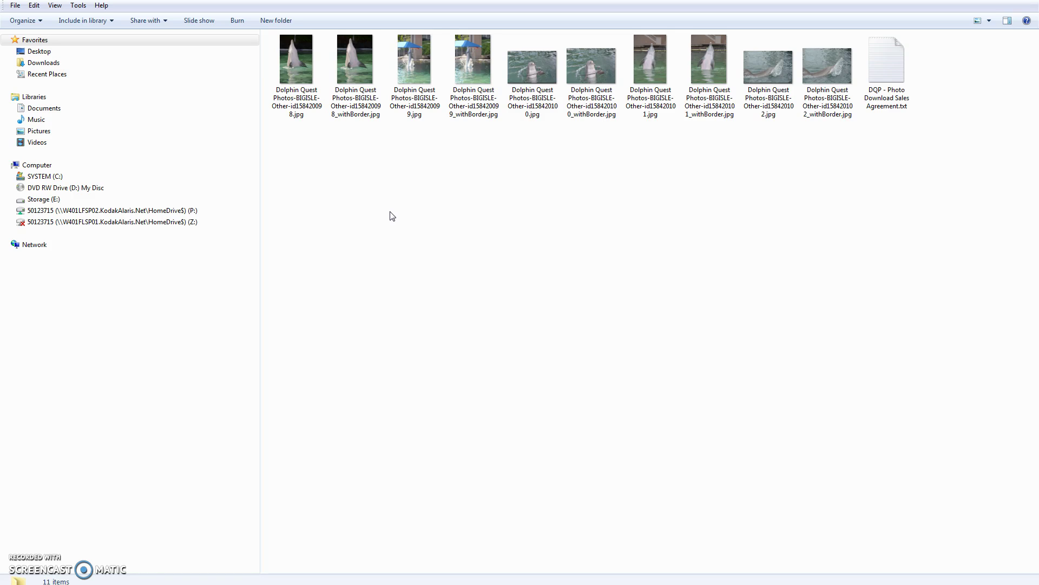
Step: Leave the Photo Download page and go back to My Account
click(441, 250)
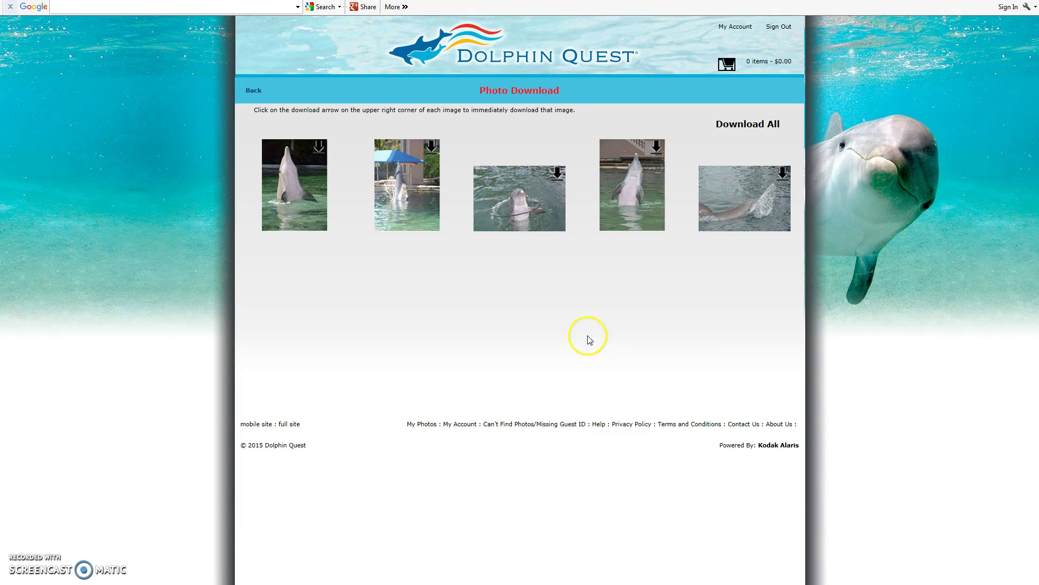
click(253, 90)
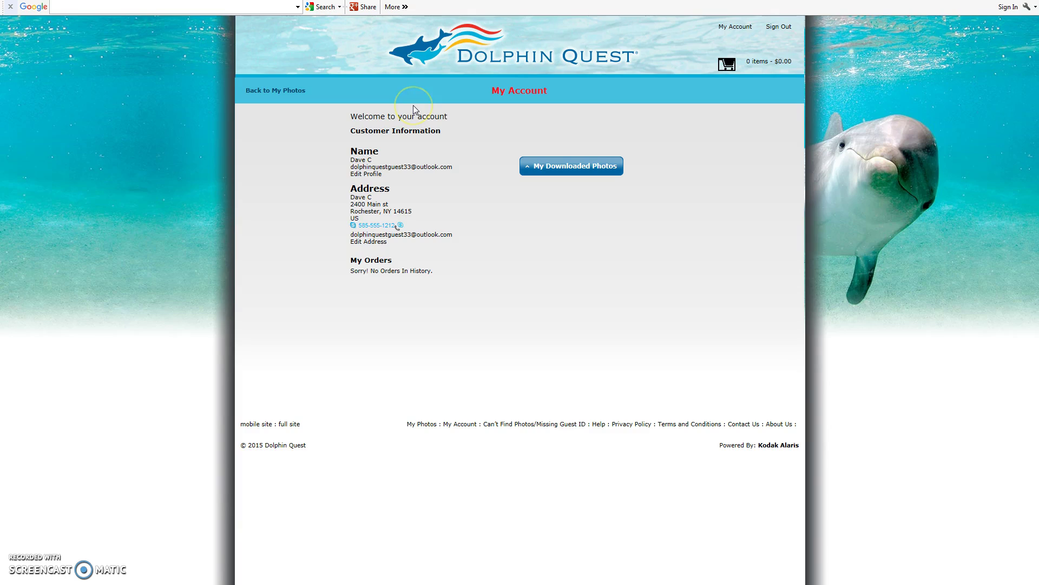
Step: Go back to My Photos to see all ten claimed dolphin photos
click(254, 91)
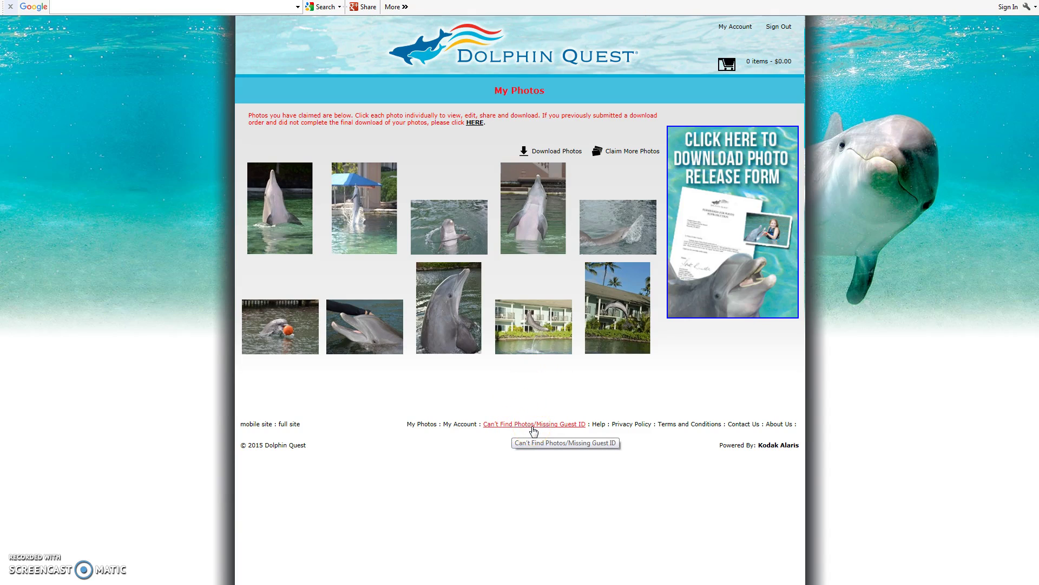
Step: Open the missing-photos form, enter the requester's name and e-mail, and tick 'I lost one or more Guest ID(s)'
click(533, 428)
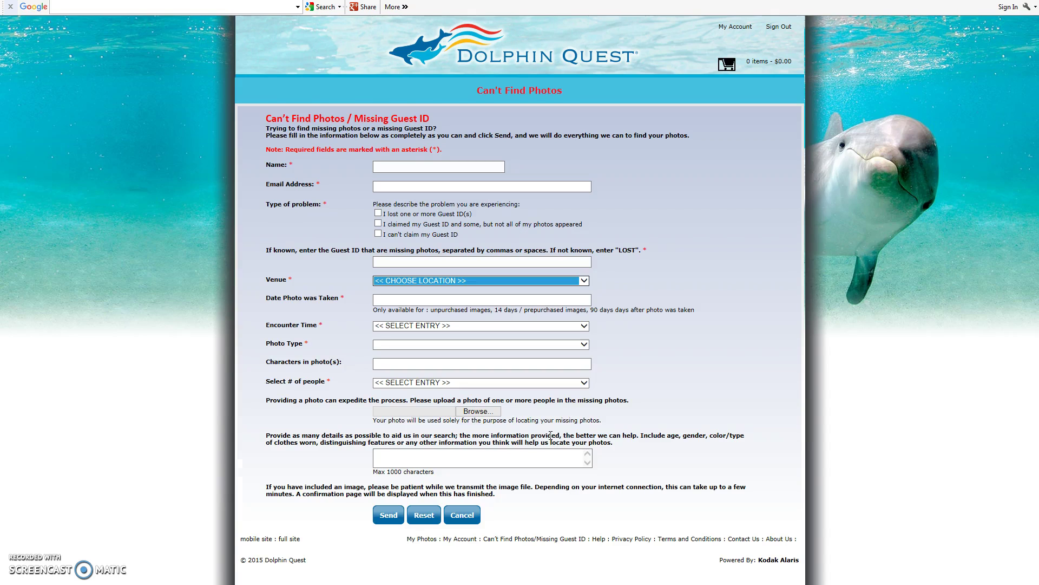
click(384, 168)
text(Dave)
key(Tab)
text(C)
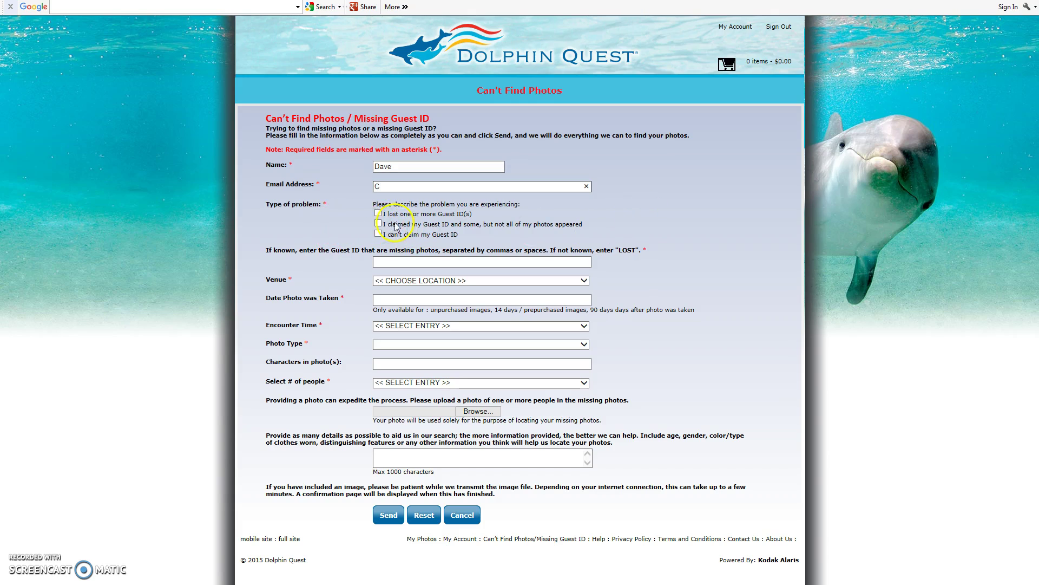
click(378, 213)
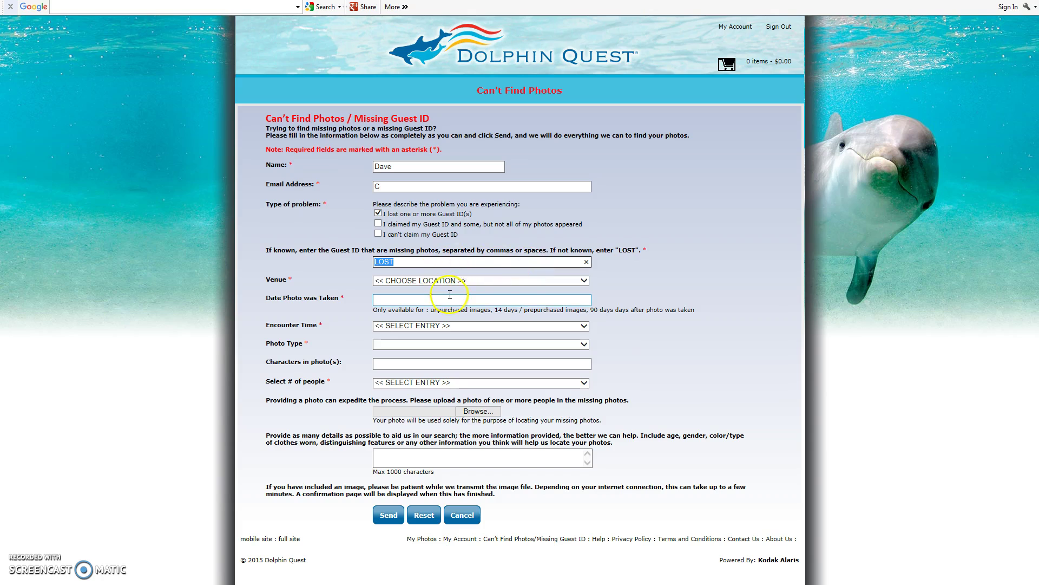
Step: Choose Dolphin Quest Hawaii at Hilton Waikoloa Village, date 01/04/2016 and time 1:00PM - 2:00PM
click(584, 280)
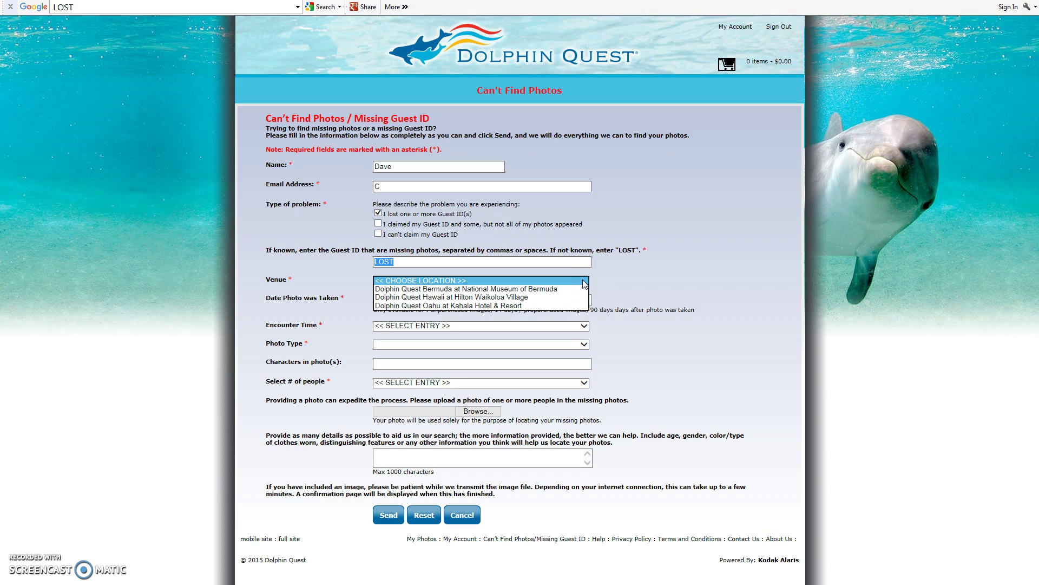
click(520, 297)
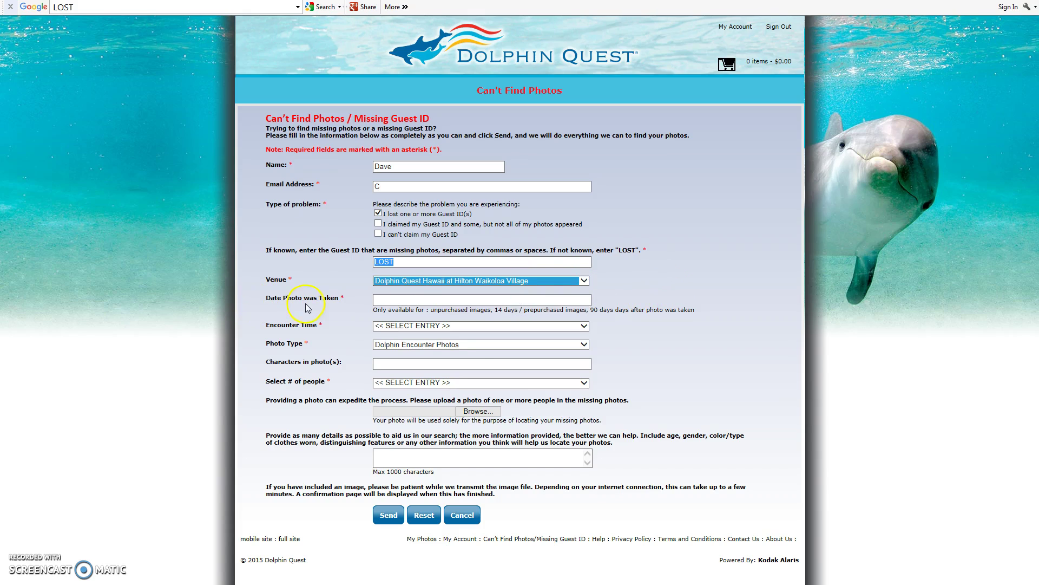
click(389, 300)
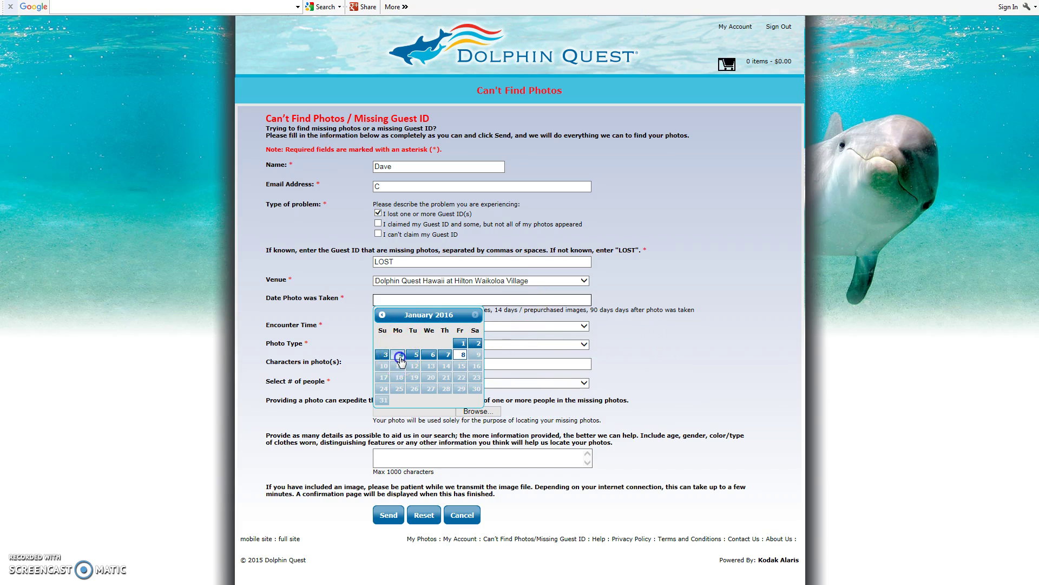
click(401, 356)
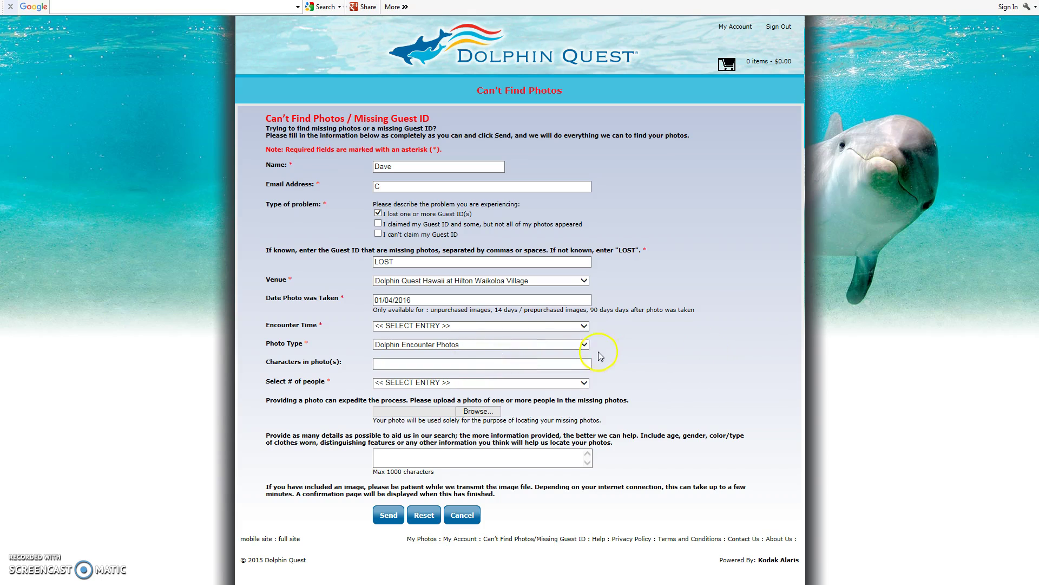
click(582, 325)
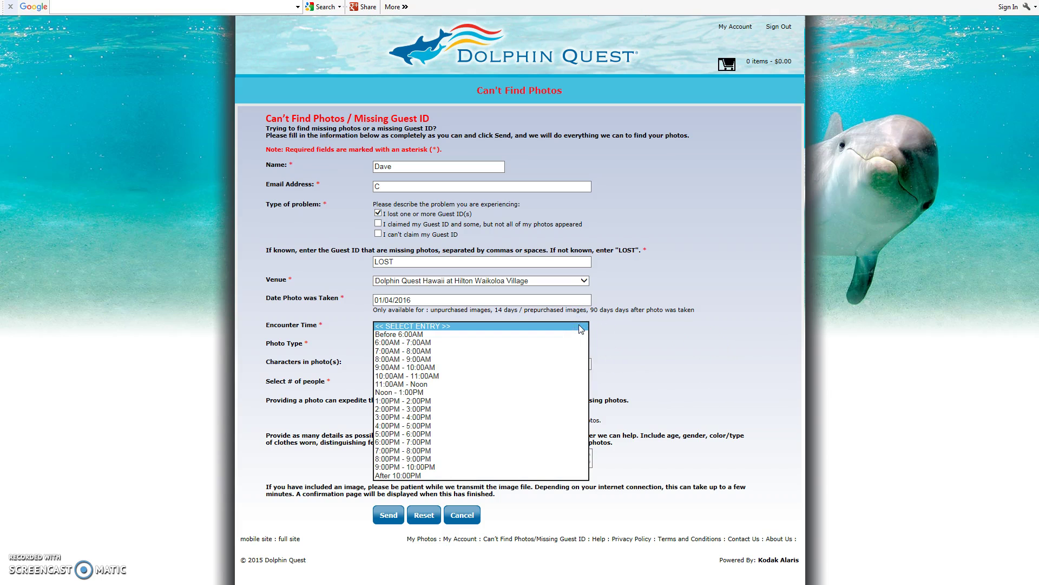
click(442, 401)
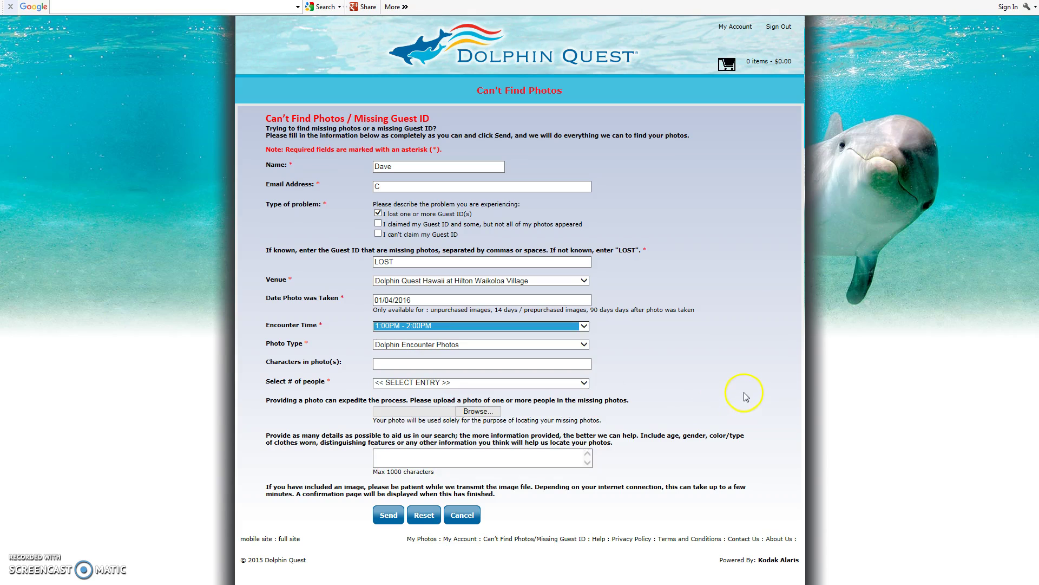
Step: Set the photo type to Encounter Deluxe and the number of people to 3
click(583, 345)
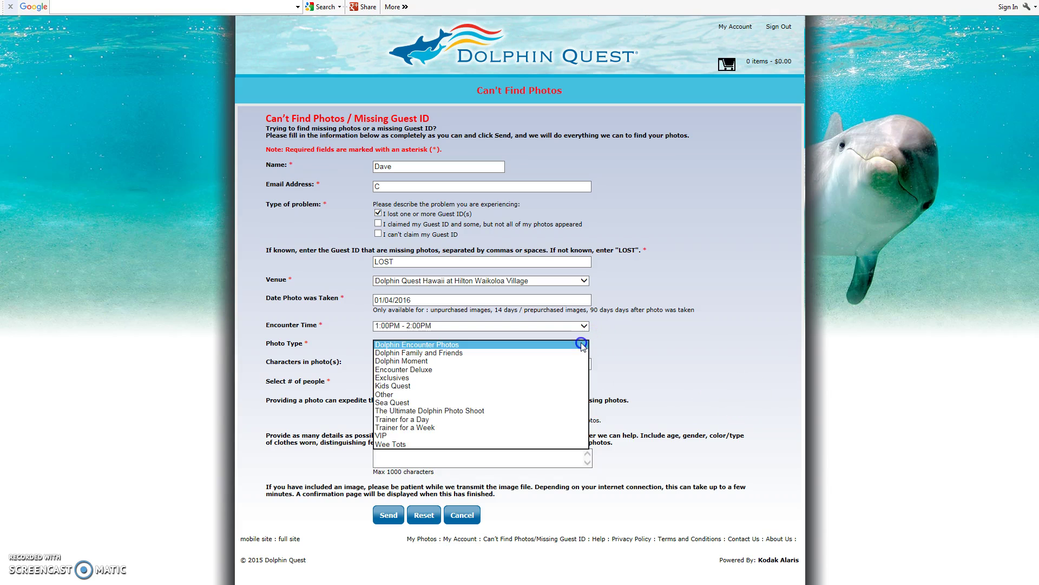
click(478, 371)
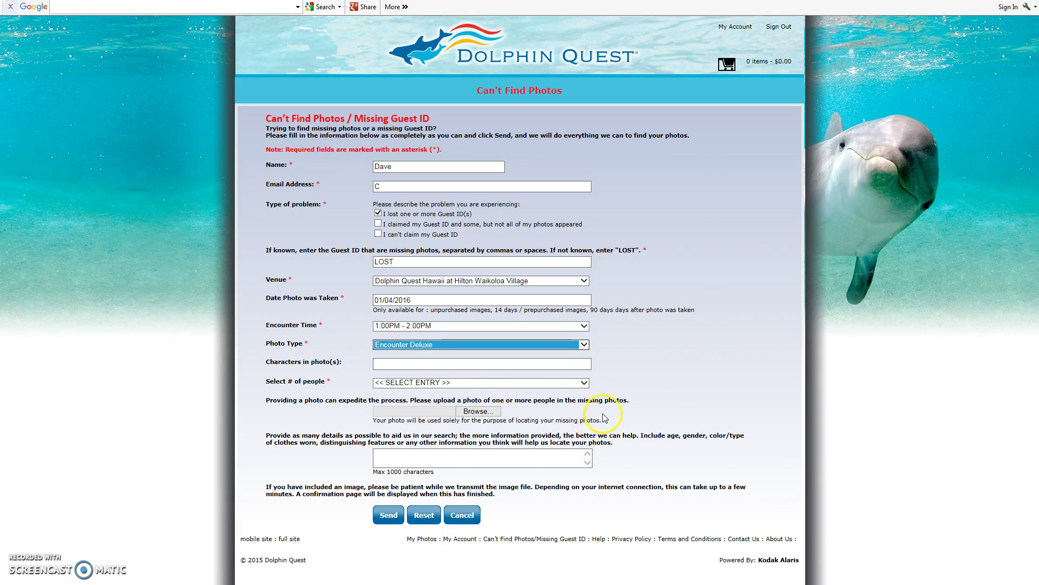
click(581, 382)
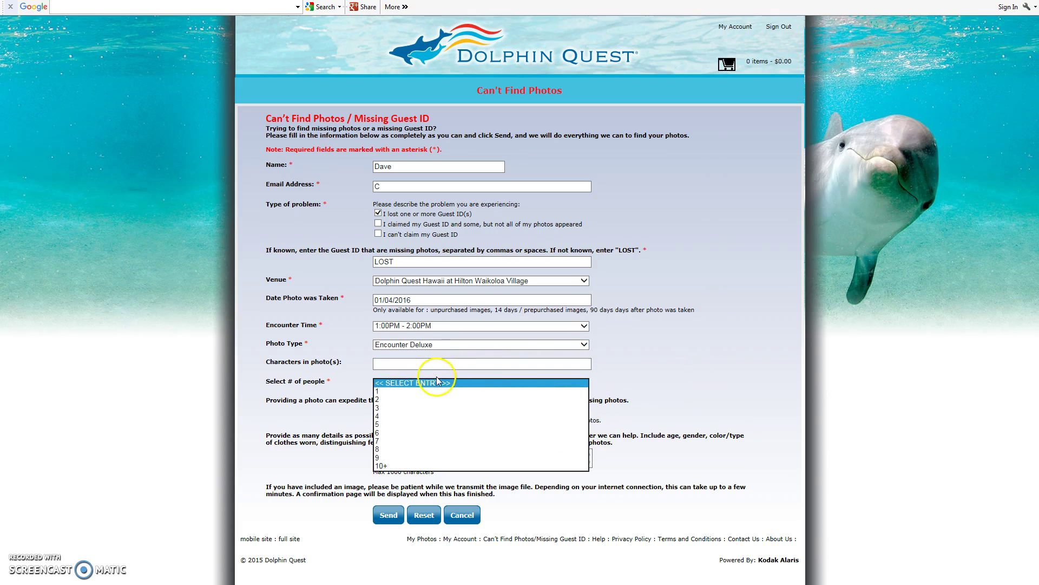
click(406, 408)
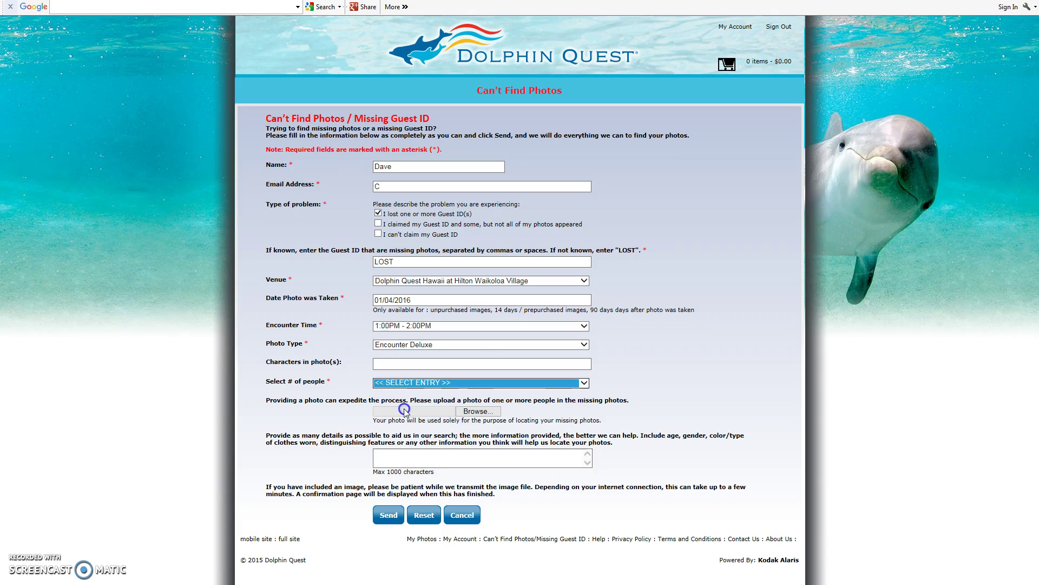
Step: Describe the people as '1 male, 2 females ages 16, 22 and 24' and send the form
click(479, 457)
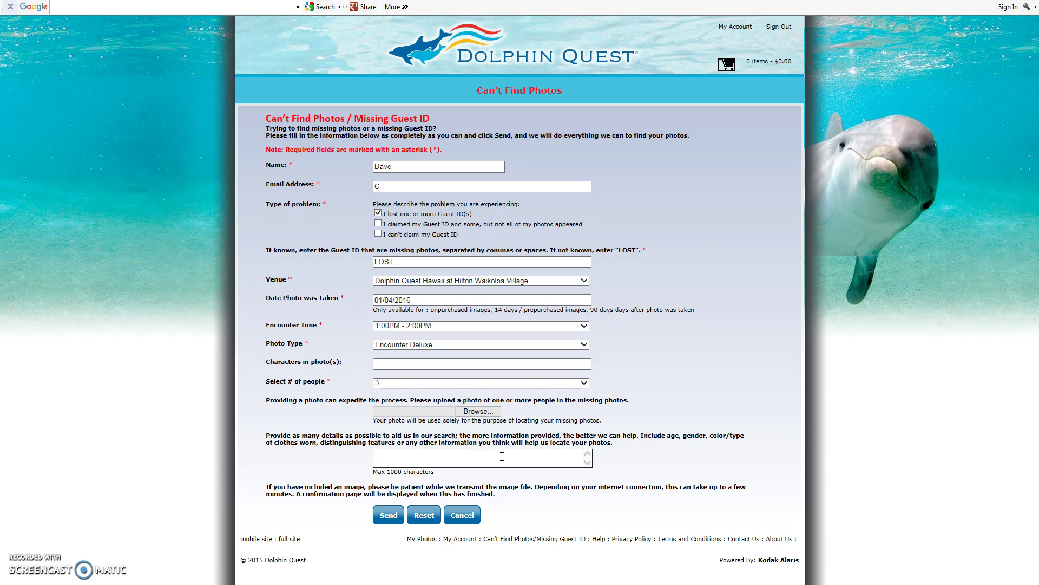
text(1 male, 2 females ages 16, 22 and 24)
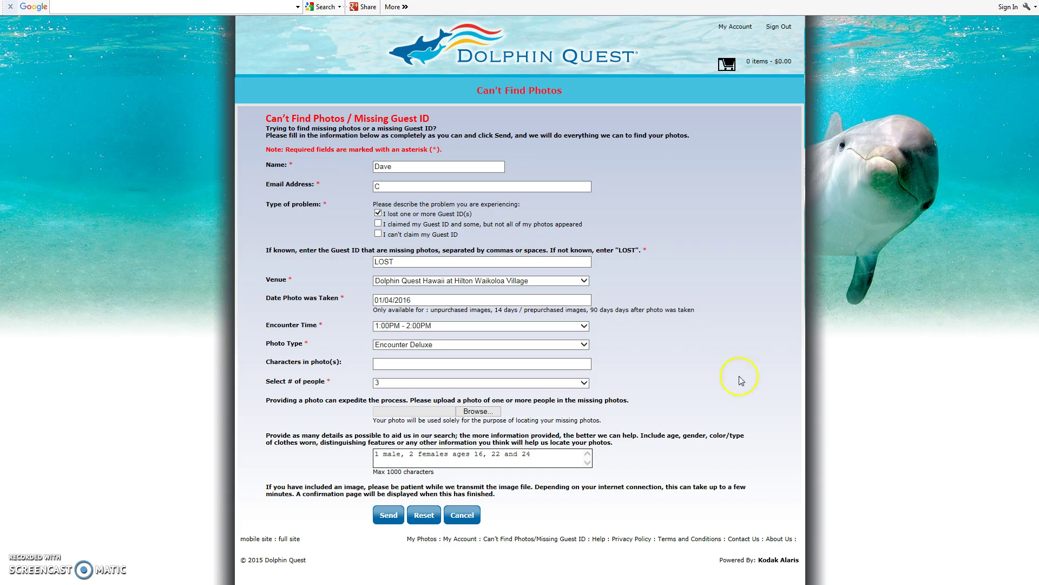
click(390, 517)
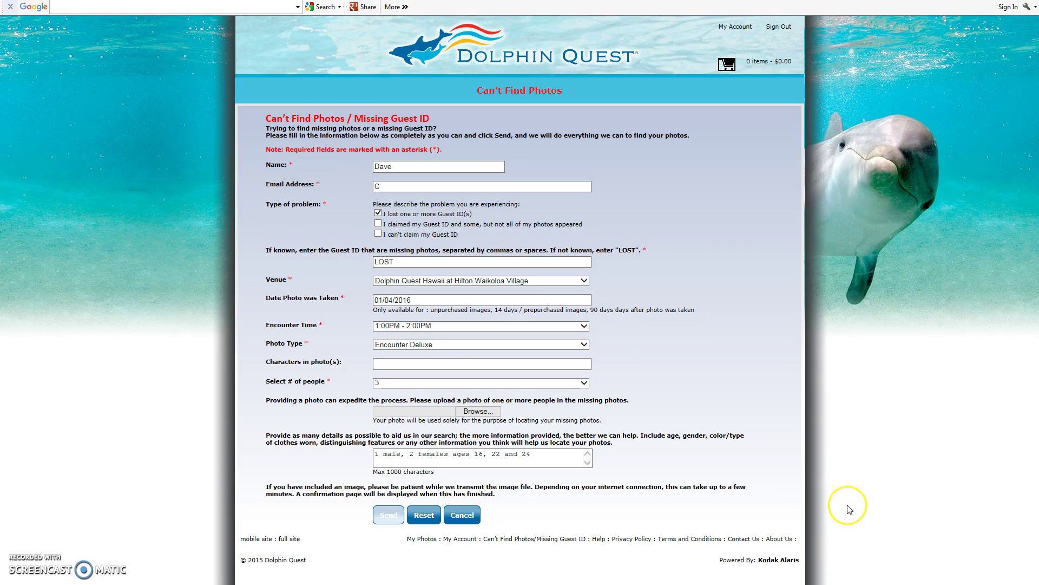
Step: Replace the invalid e-mail with the corrected address ending in 33, then resend the form
click(816, 490)
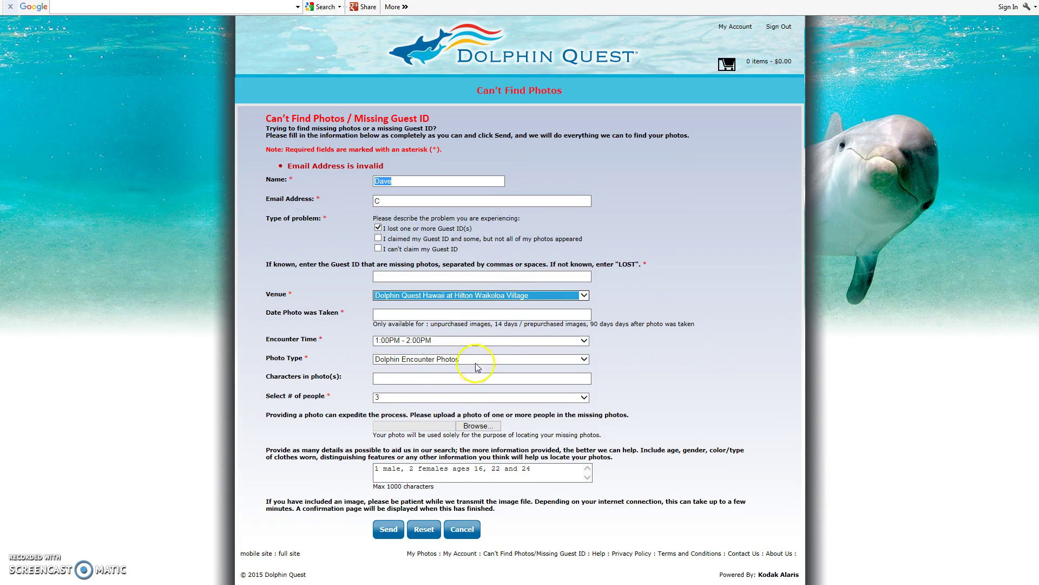
double_click(382, 201)
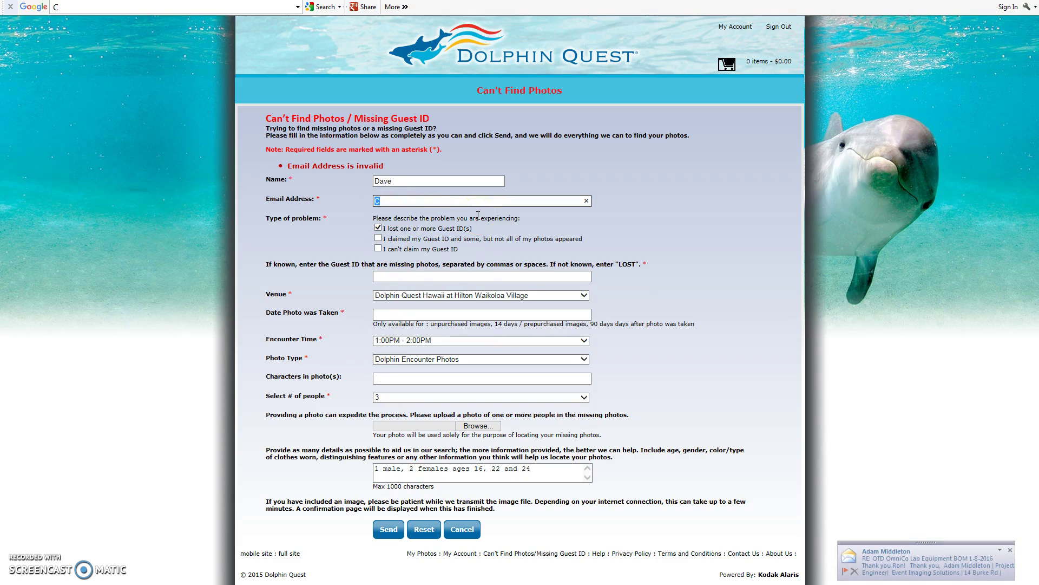
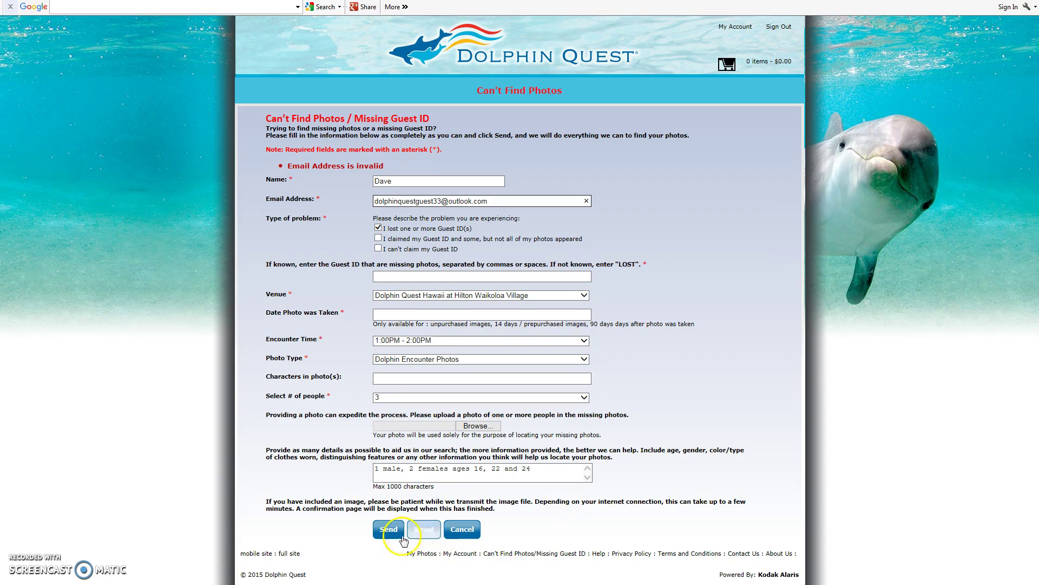
click(388, 529)
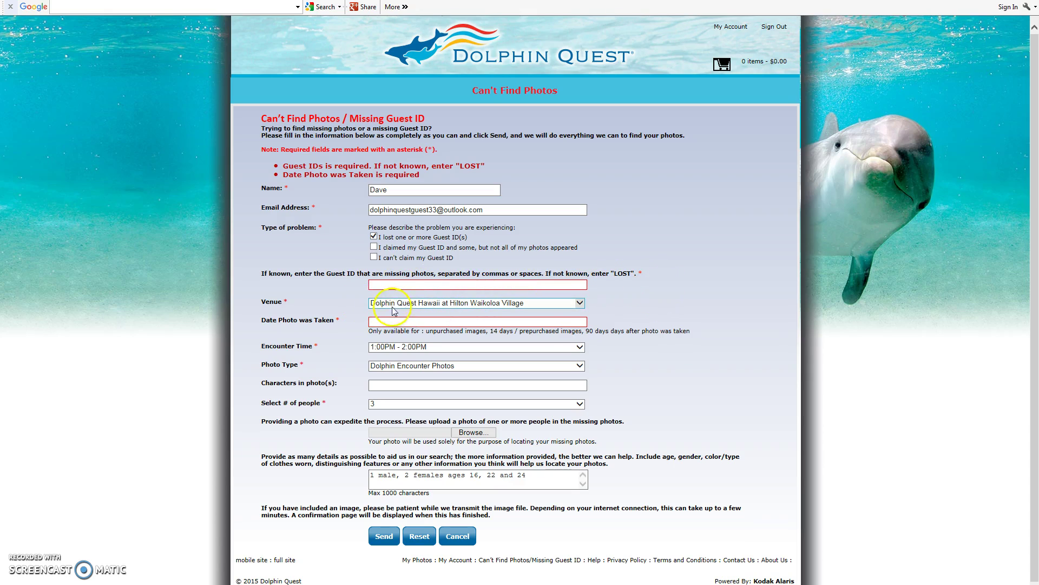
Step: Set the photo date to 01/04/2016, enter Guest ID LOST, and send the request
click(377, 323)
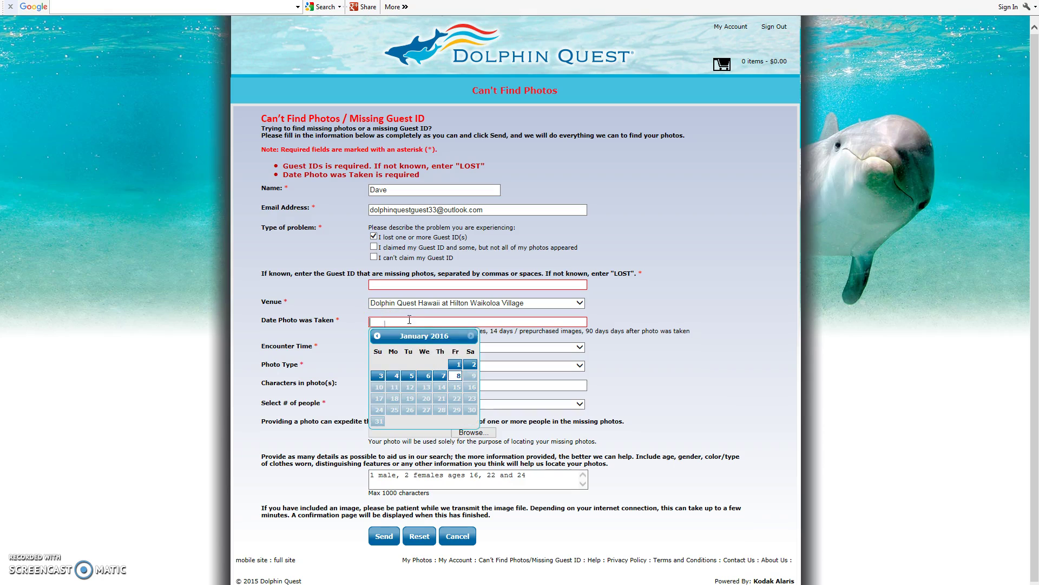
click(395, 377)
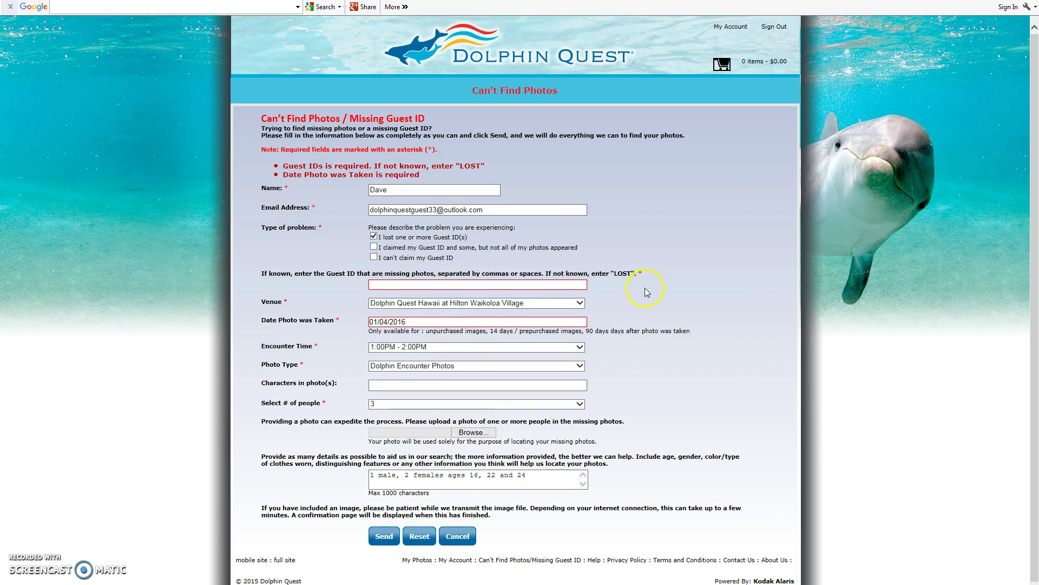
click(381, 285)
text(LOST)
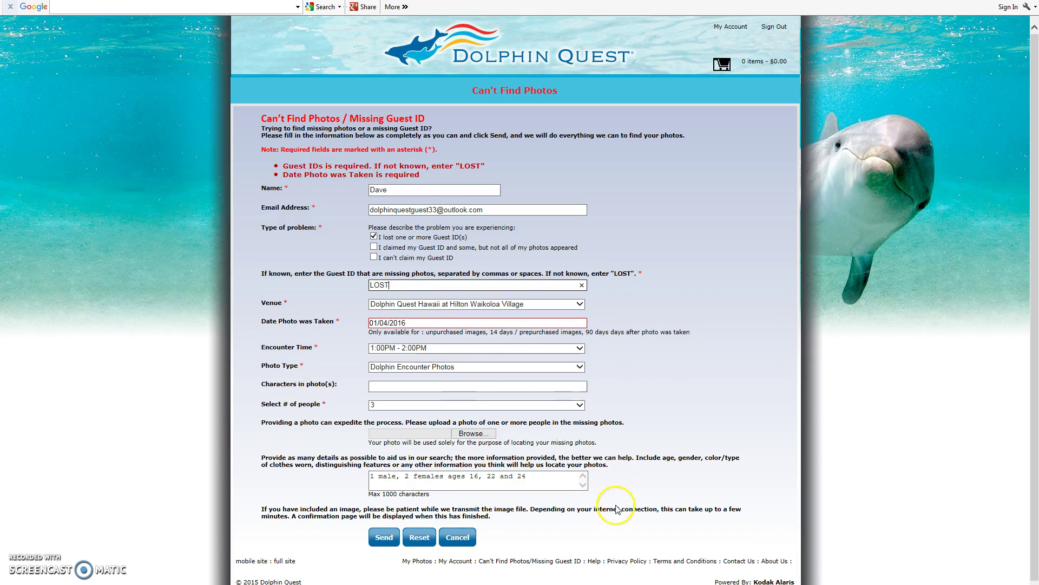
click(384, 540)
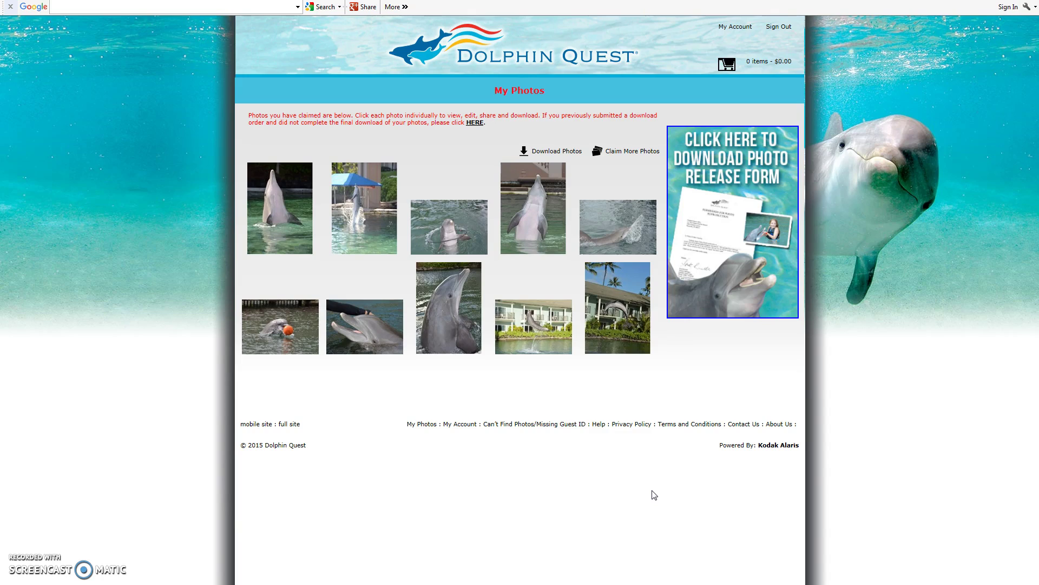
Step: Go to Contact Us, open the Customer Support Form, and step through the Name, Email and Phone fields
click(745, 425)
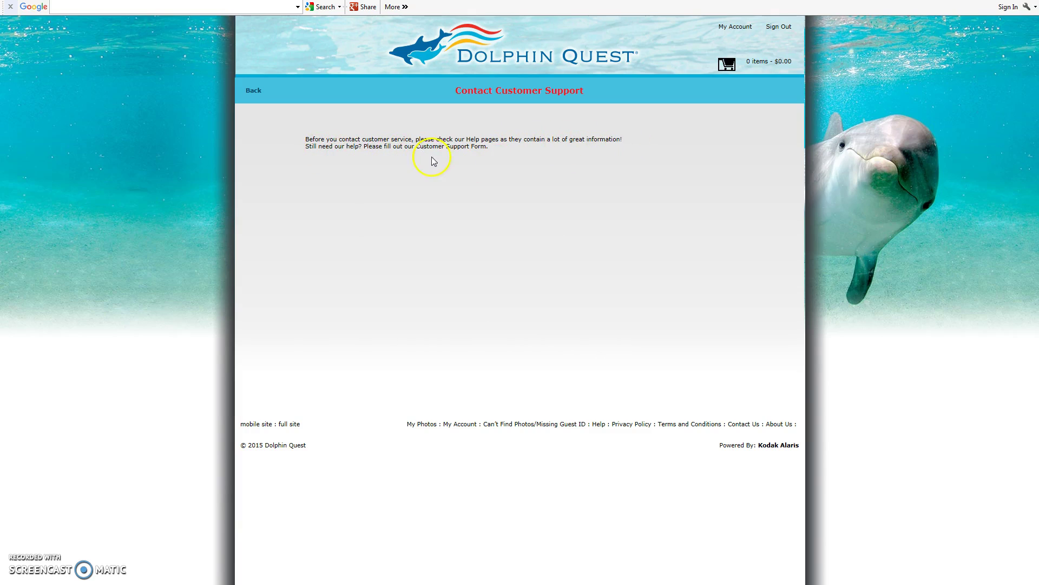
click(464, 151)
click(363, 155)
click(357, 170)
click(351, 185)
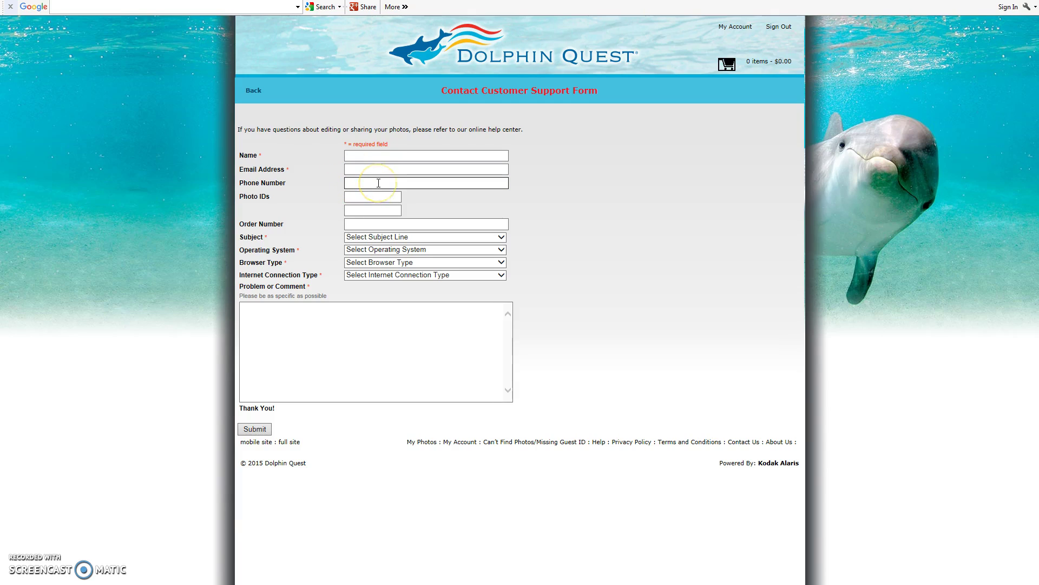
Step: Step through the Phone Number, Subject and Photo IDs fields without entering anything
click(405, 185)
click(379, 236)
click(349, 199)
click(275, 242)
Step: Type test text in Problem or Comment, erase it, and go to the Help page
click(287, 328)
click(252, 319)
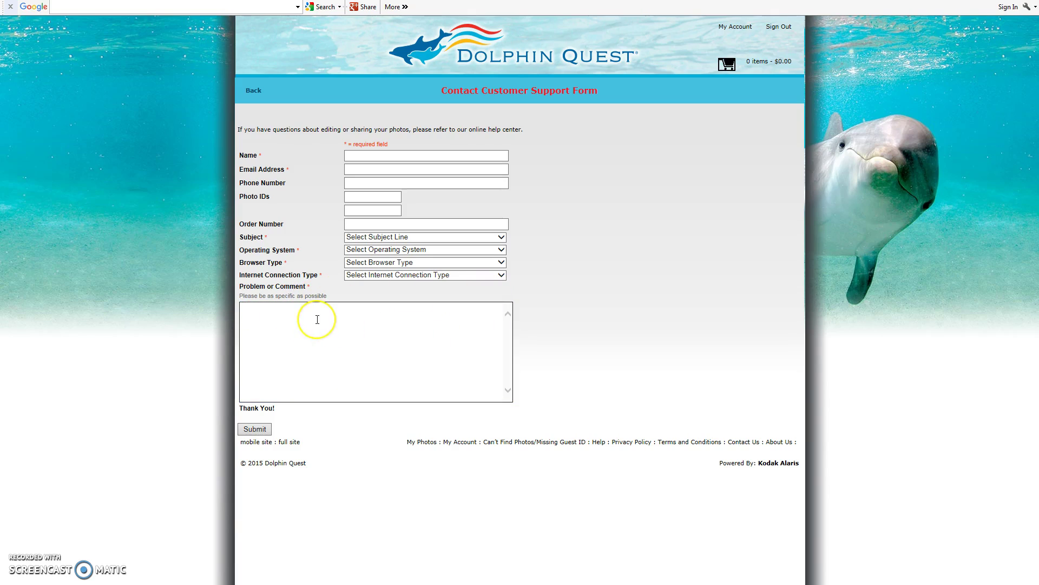
text('lasdkfja;lskdfh;laksdhfha)
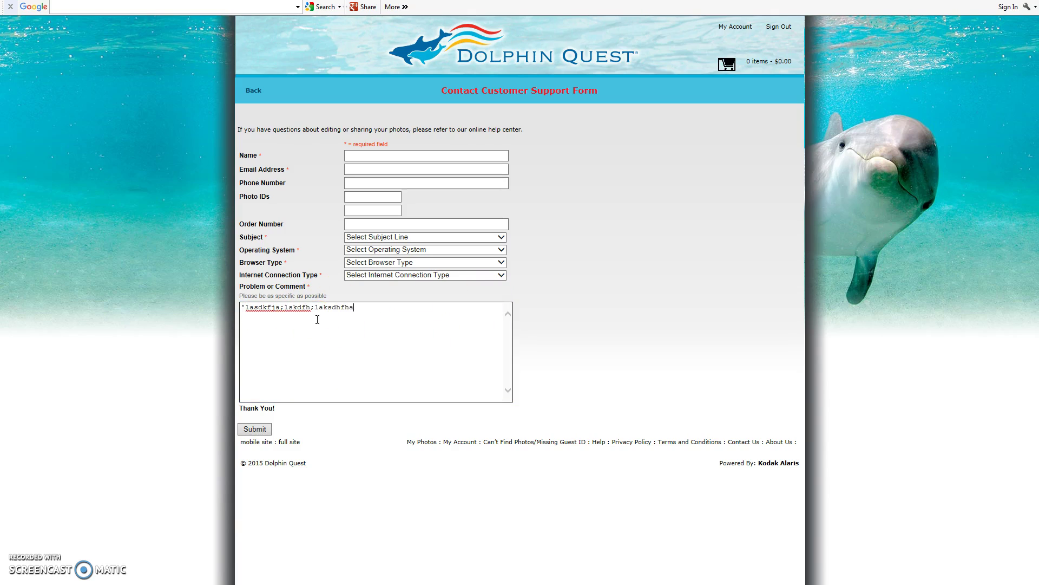
key(BackSpace)
key(BackSpace)
key(BackSpace)
key(BackSpace)
key(BackSpace)
key(BackSpace)
key(BackSpace)
key(BackSpace)
key(BackSpace)
key(BackSpace)
key(BackSpace)
key(BackSpace)
key(BackSpace)
key(BackSpace)
key(BackSpace)
key(BackSpace)
key(BackSpace)
key(BackSpace)
key(BackSpace)
key(BackSpace)
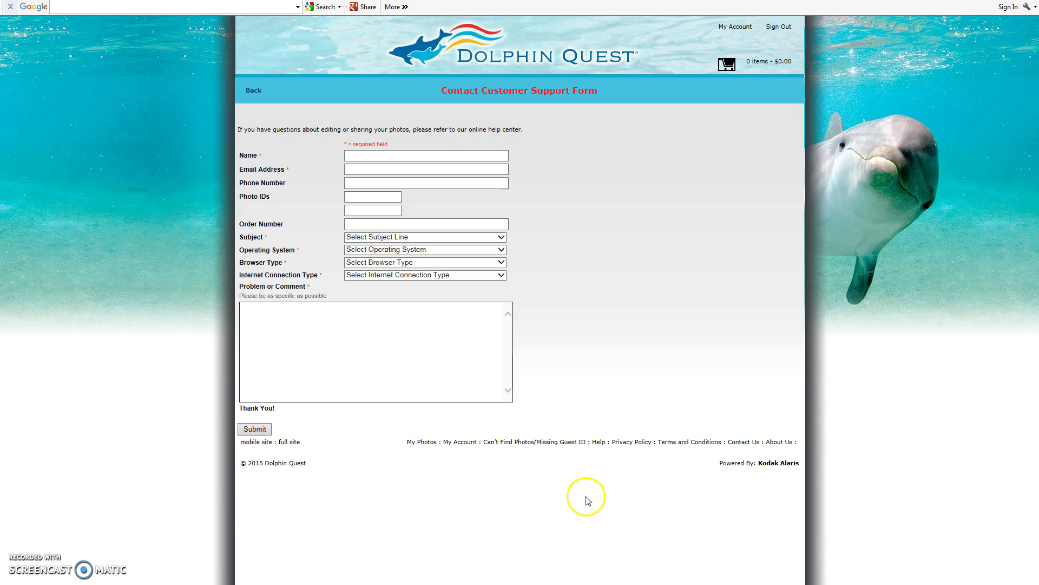
click(598, 445)
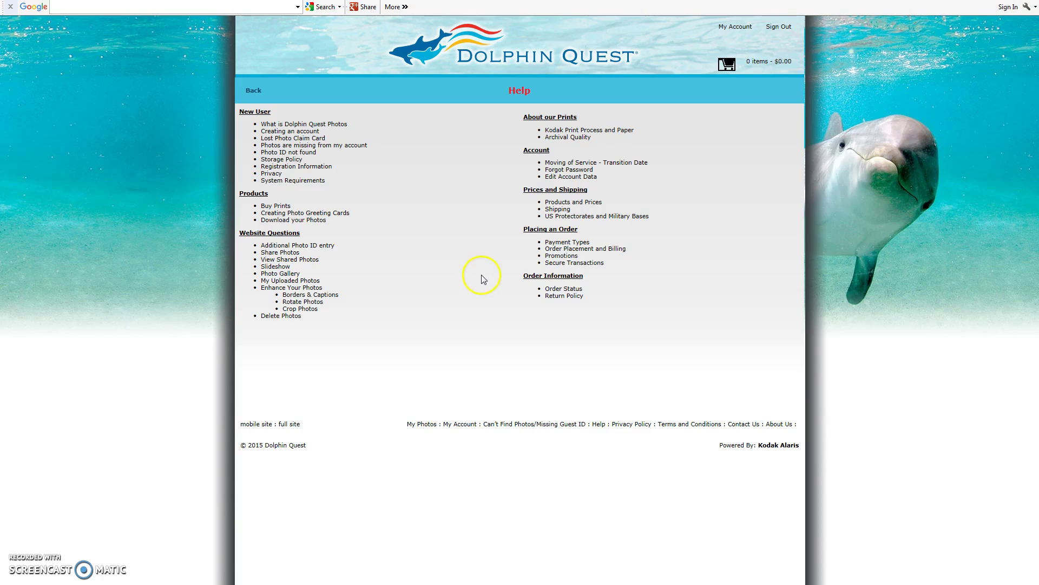
Step: Open the New User help topic and scroll through its text
click(271, 174)
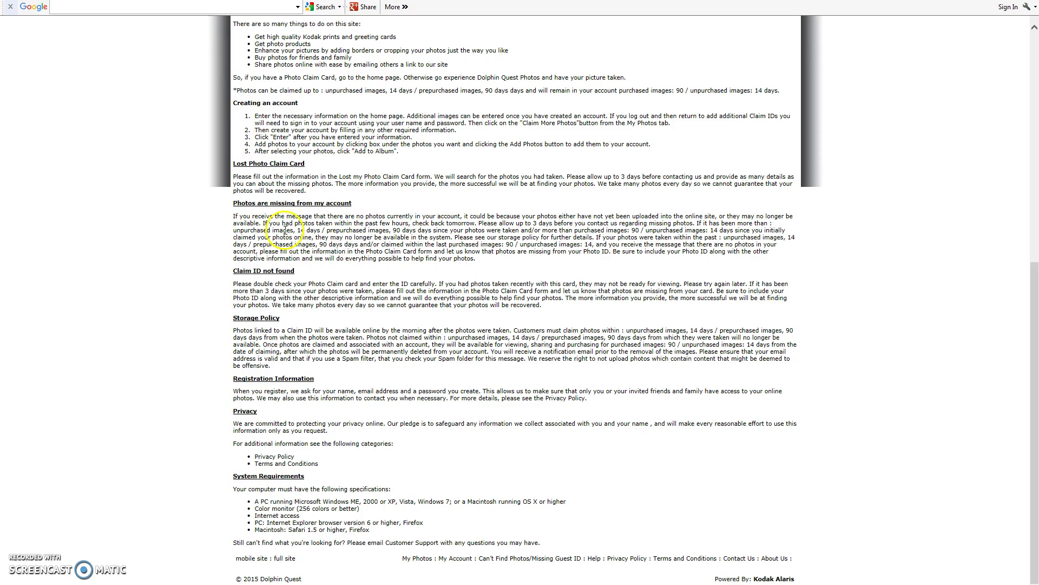
scroll(477, 291, up, 3)
scroll(477, 291, up, 3)
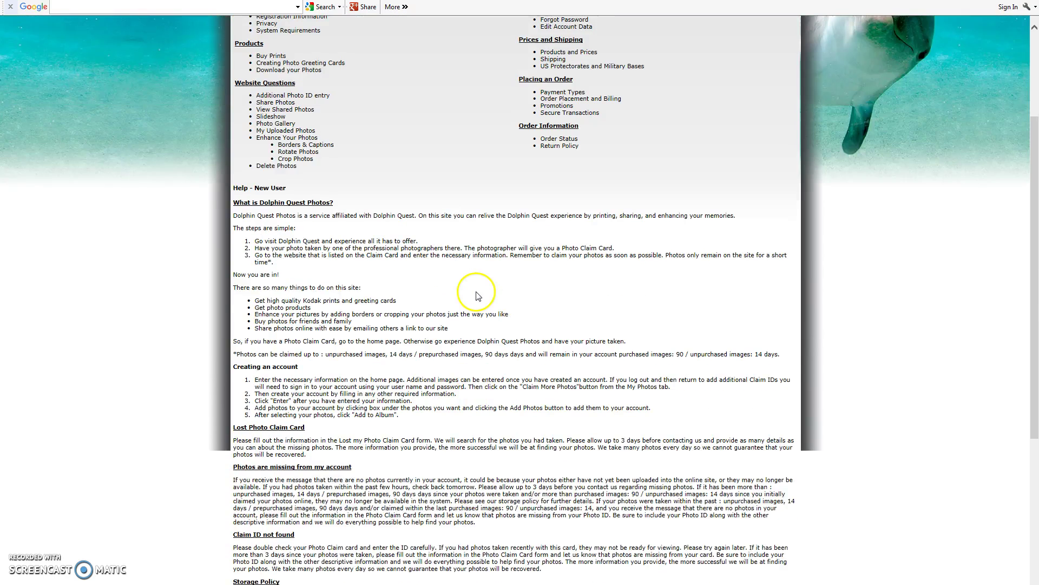
scroll(476, 291, down, 6)
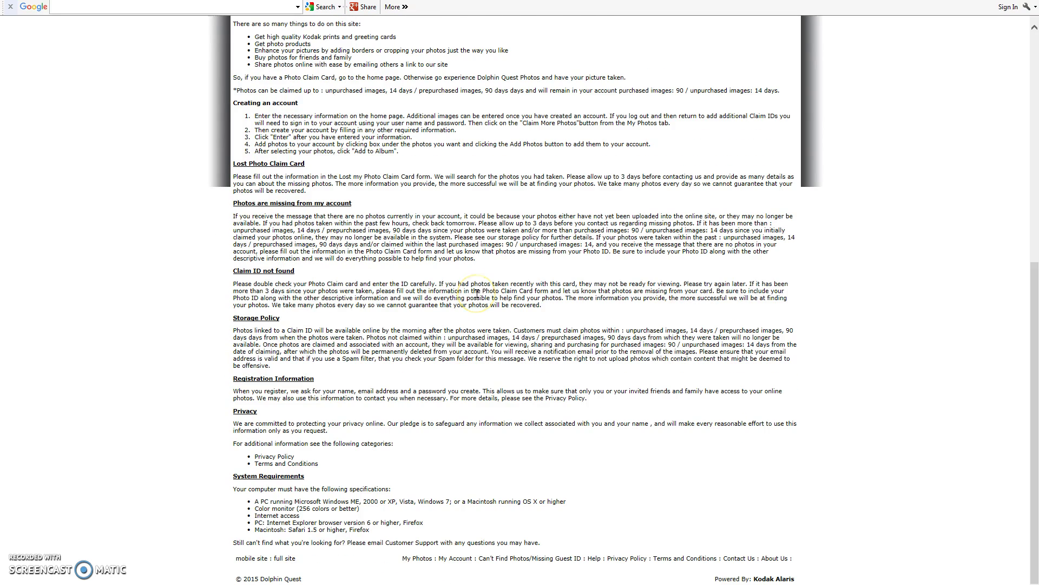
scroll(476, 292, up, 7)
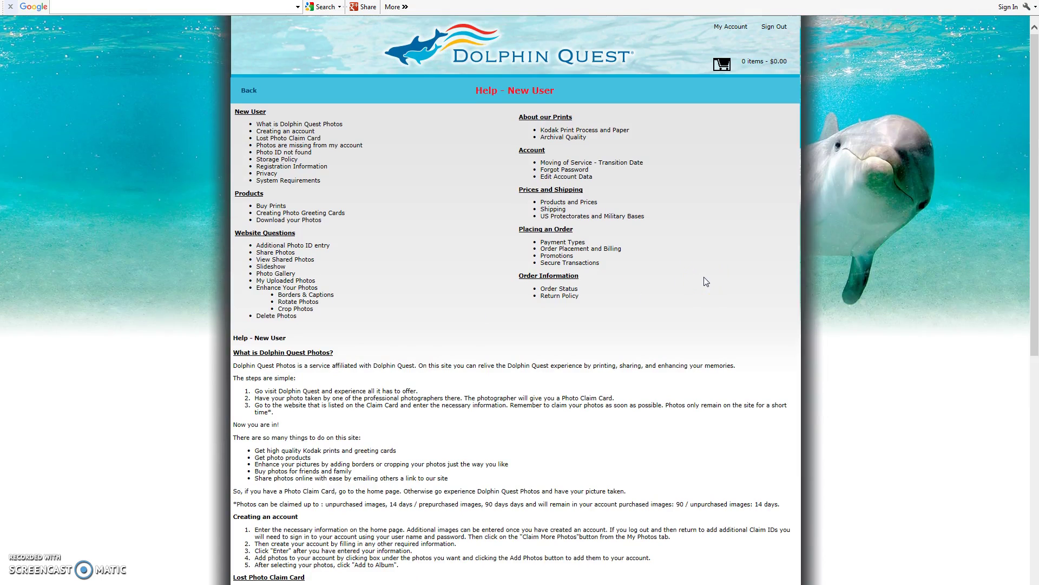
Step: Scroll down and open a blank Can't Find Photos / Missing Guest ID form
click(688, 272)
scroll(739, 417, down, 8)
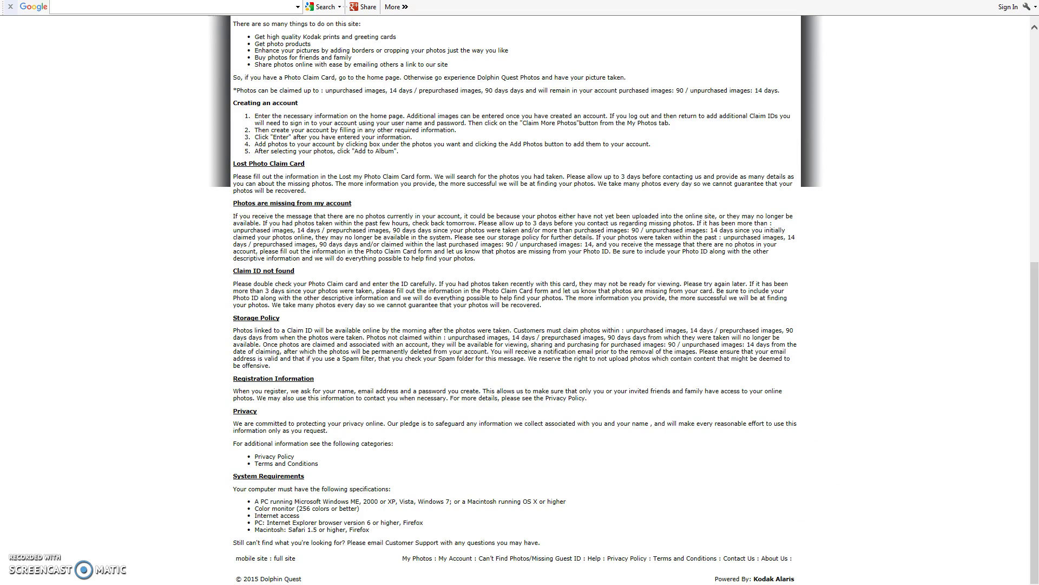
click(511, 559)
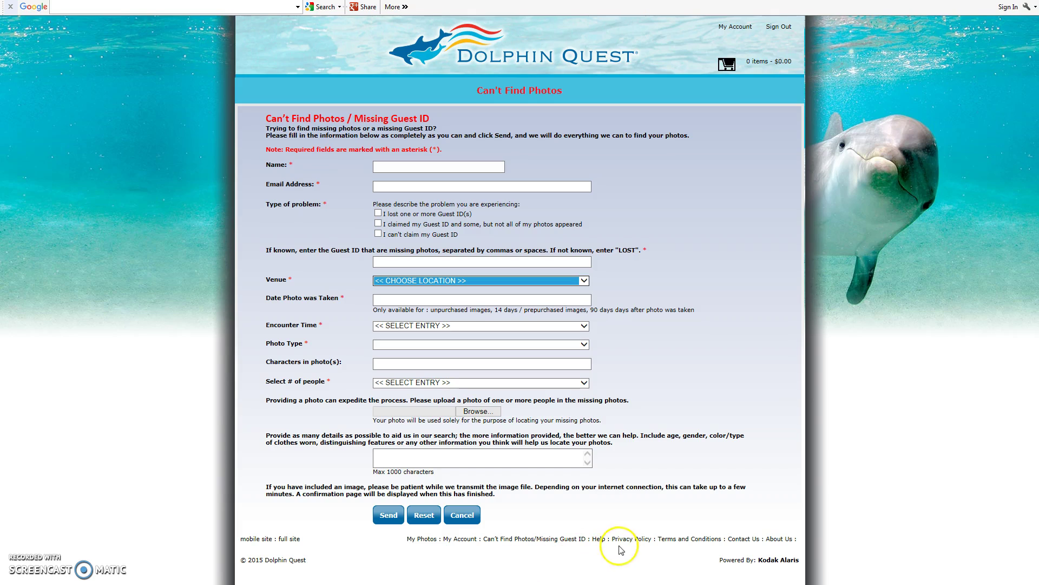
click(877, 394)
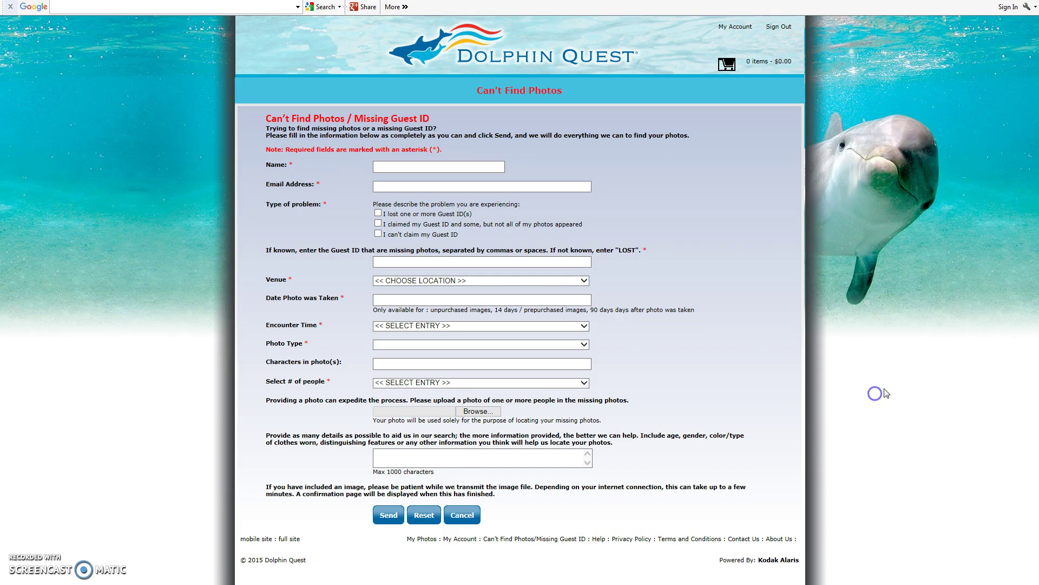